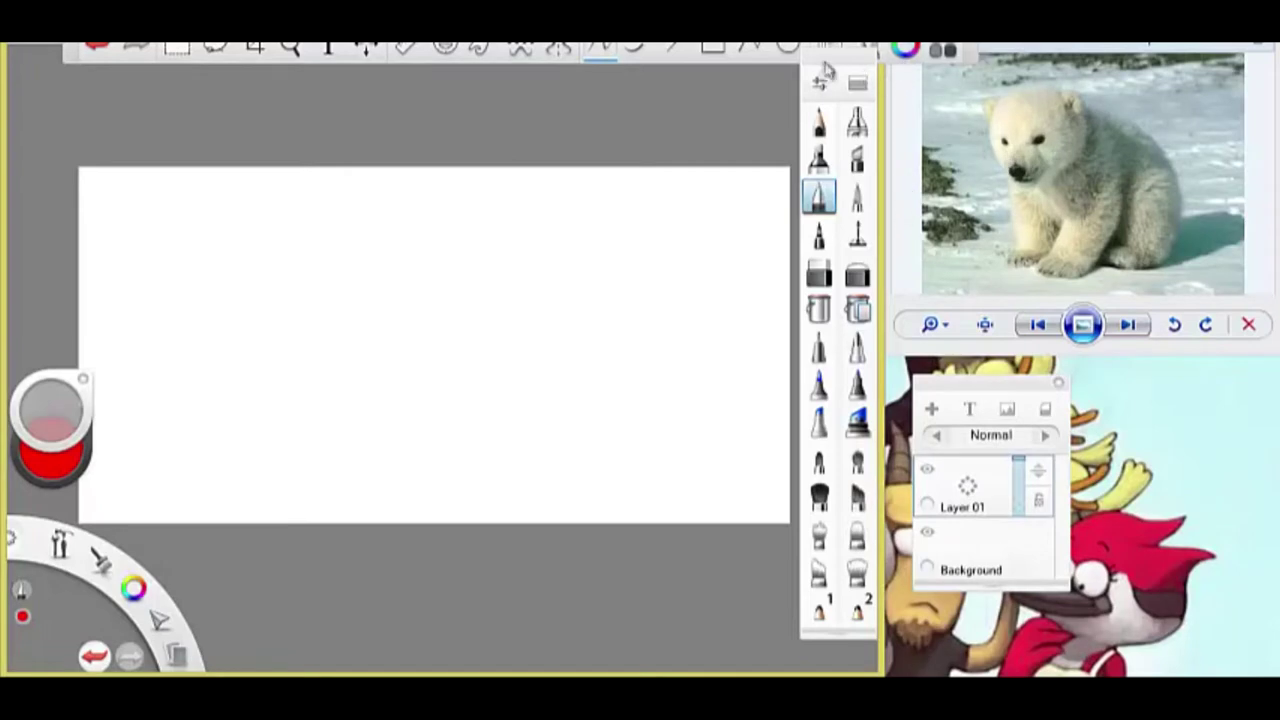
- Rearrange the brush palette and the brush and colour pucks, and adjust the view of the polar bear reference photo
mouse_move(836, 62)
left_mouse_down()
mouse_move(893, 60)
mouse_move(826, 92)
mouse_move(888, 80)
mouse_move(834, 70)
left_mouse_up()
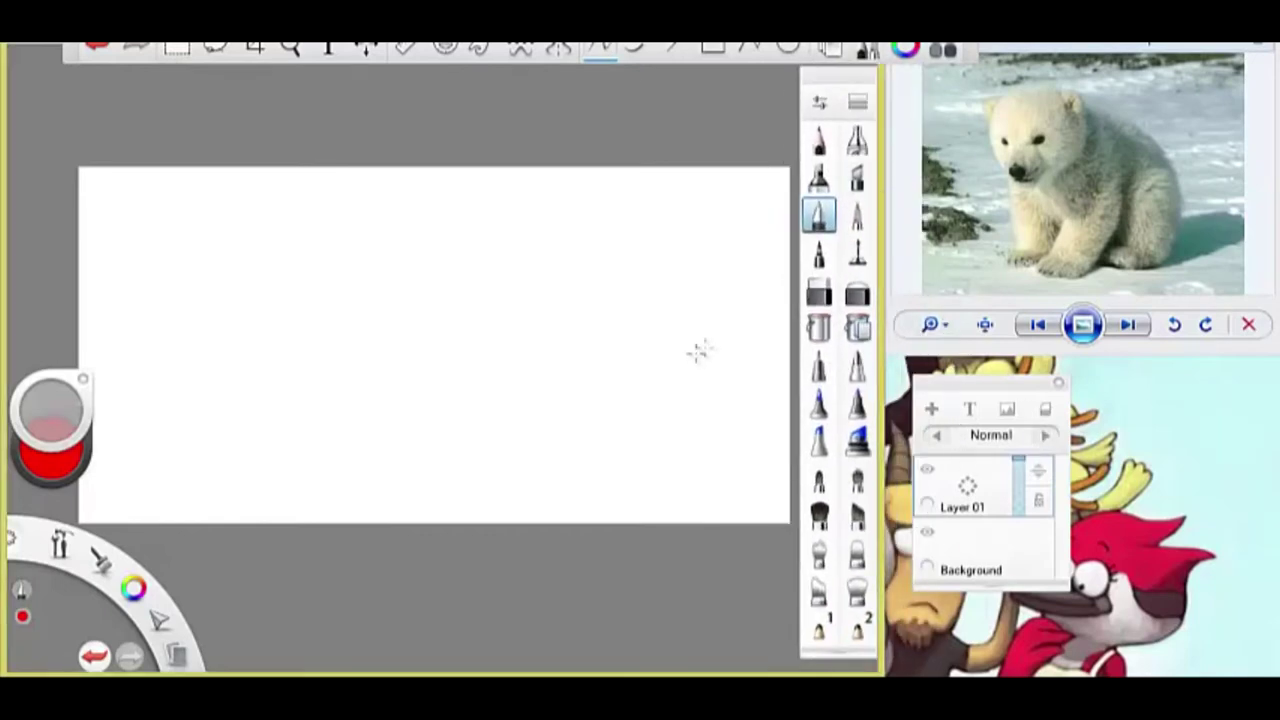
left_click_drag(60, 378, 60, 280)
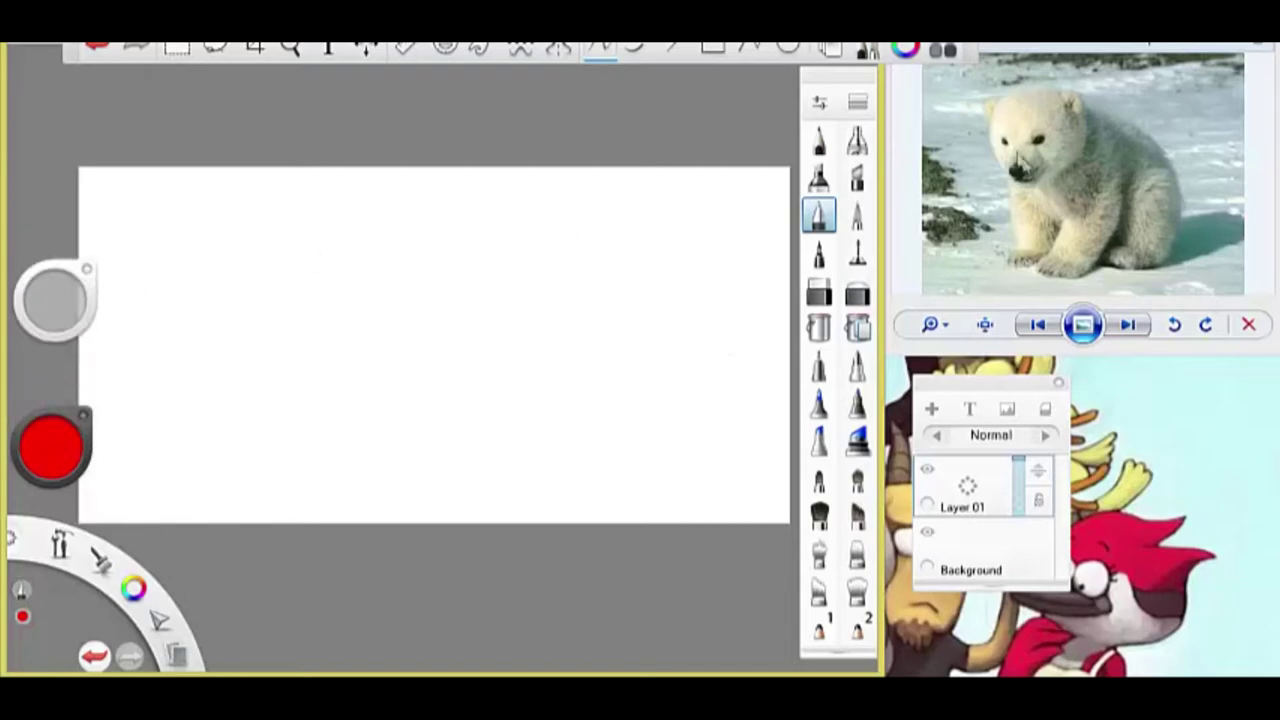
left_click(933, 325)
mouse_move(935, 330)
left_mouse_down()
mouse_move(934, 292)
mouse_move(922, 342)
left_mouse_up()
left_click(984, 268)
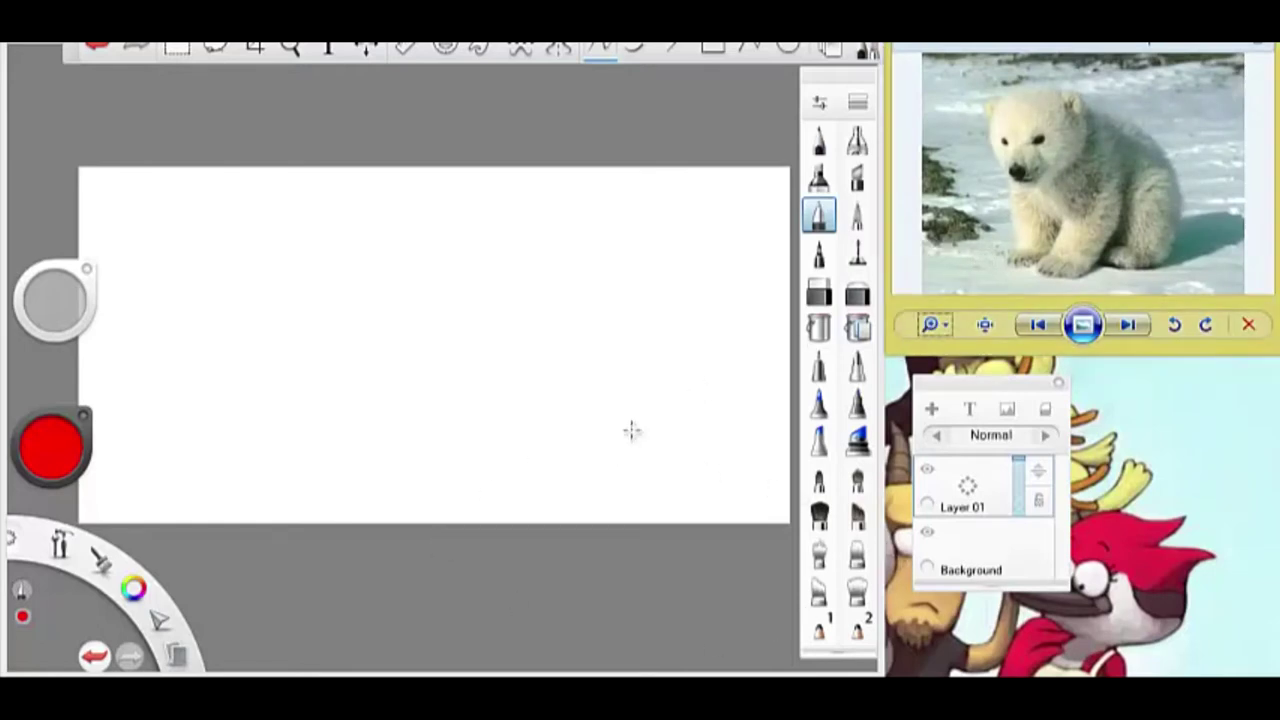
- Sketch the bear cub's head in red on Layer 01, with its ears, muzzle, eyes and nose
left_click(543, 465)
mouse_move(430, 245)
left_mouse_down()
mouse_move(394, 337)
mouse_move(479, 376)
mouse_move(462, 234)
mouse_move(348, 365)
mouse_move(340, 300)
left_mouse_up()
scroll(394, 337, "up", 3)
left_click_drag(495, 488, 485, 453)
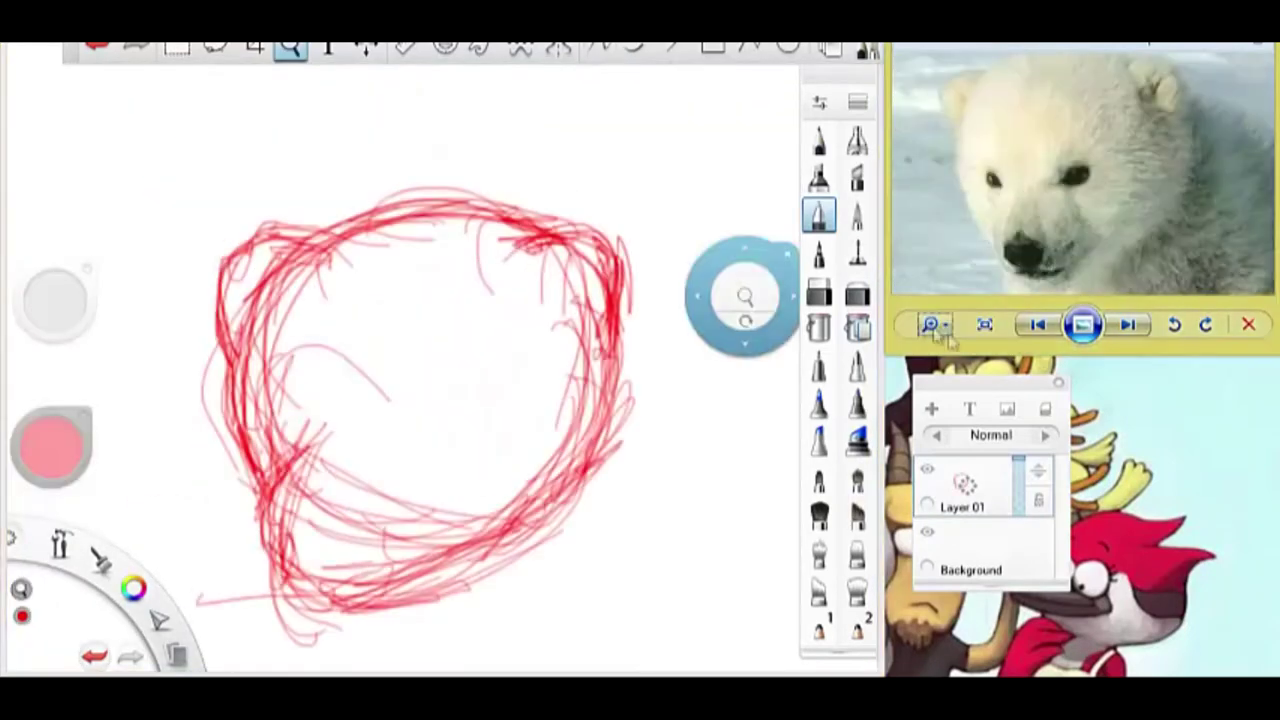
mouse_move(318, 488)
left_mouse_down()
mouse_move(275, 545)
mouse_move(308, 568)
mouse_move(345, 500)
left_mouse_up()
left_click_drag(418, 425, 430, 490)
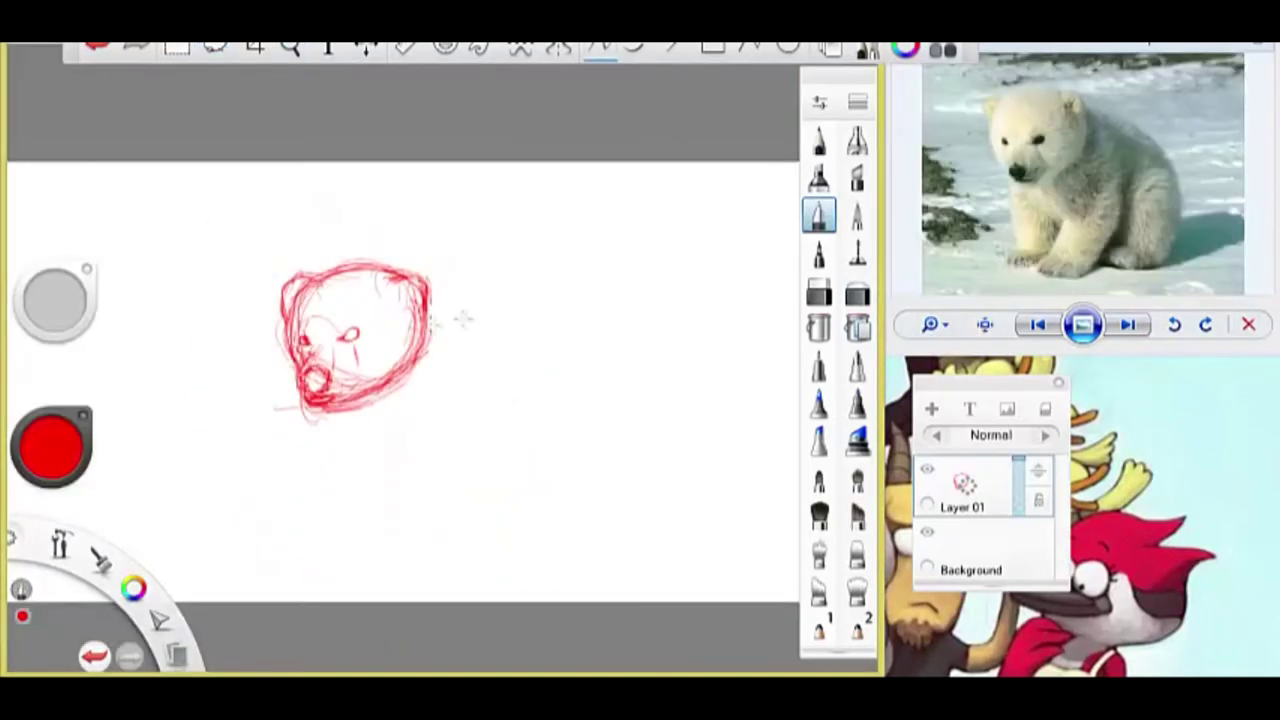
- Rough in the bear's back, belly, hind leg and front legs in loose red strokes below the head
left_click_drag(432, 300, 595, 400)
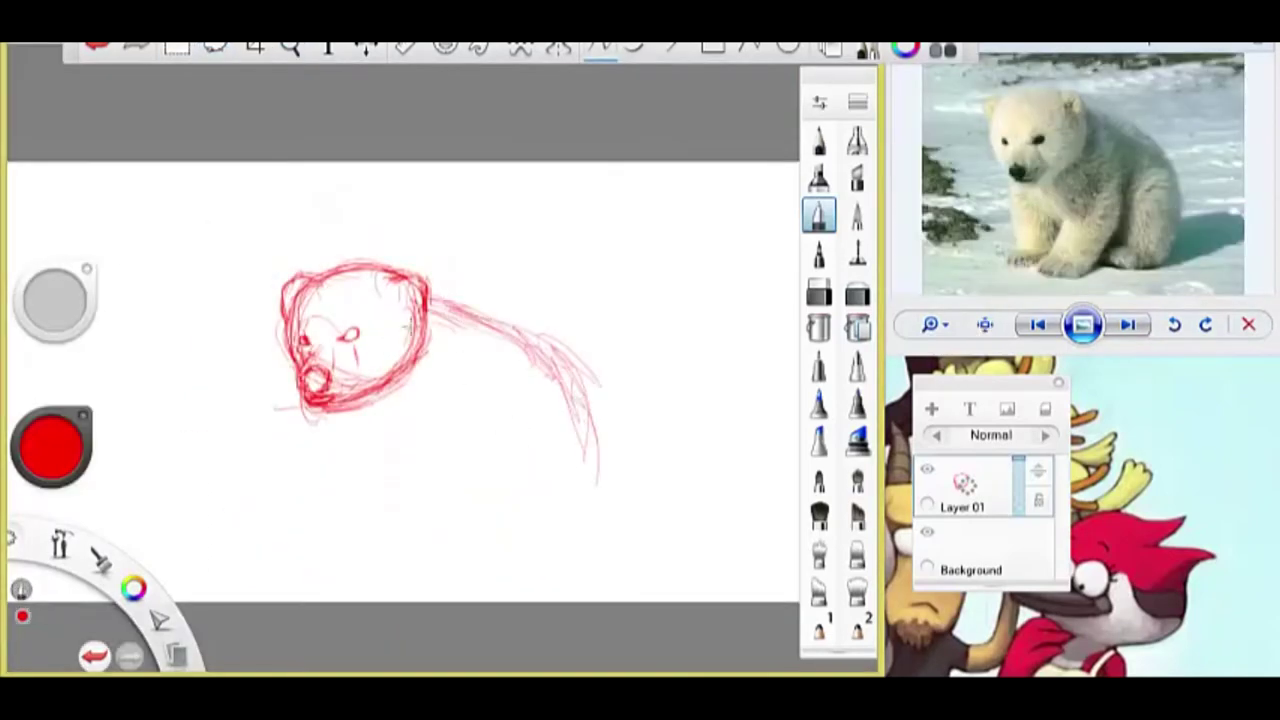
left_click_drag(355, 400, 549, 471)
mouse_move(590, 365)
left_mouse_down()
mouse_move(531, 534)
mouse_move(580, 415)
mouse_move(506, 500)
left_mouse_up()
left_click_drag(510, 432, 440, 548)
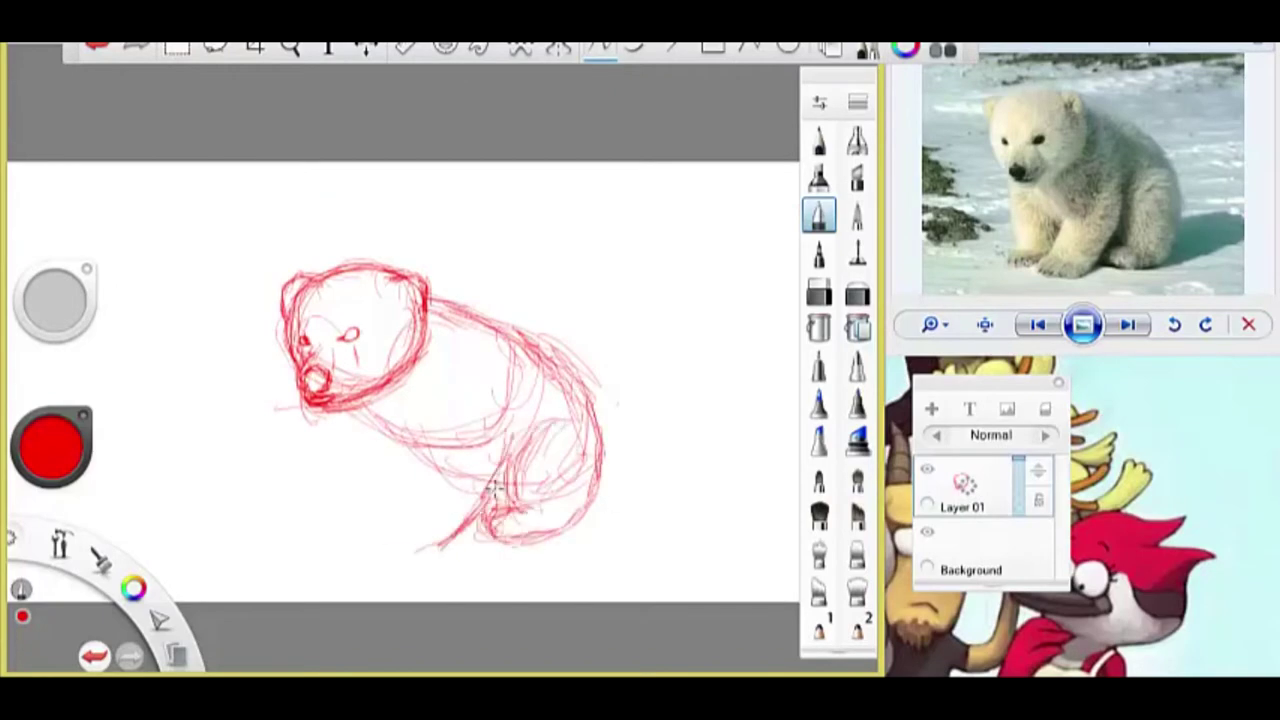
left_click_drag(322, 405, 371, 500)
mouse_move(209, 203)
left_mouse_down()
mouse_move(451, 243)
mouse_move(443, 414)
left_mouse_up()
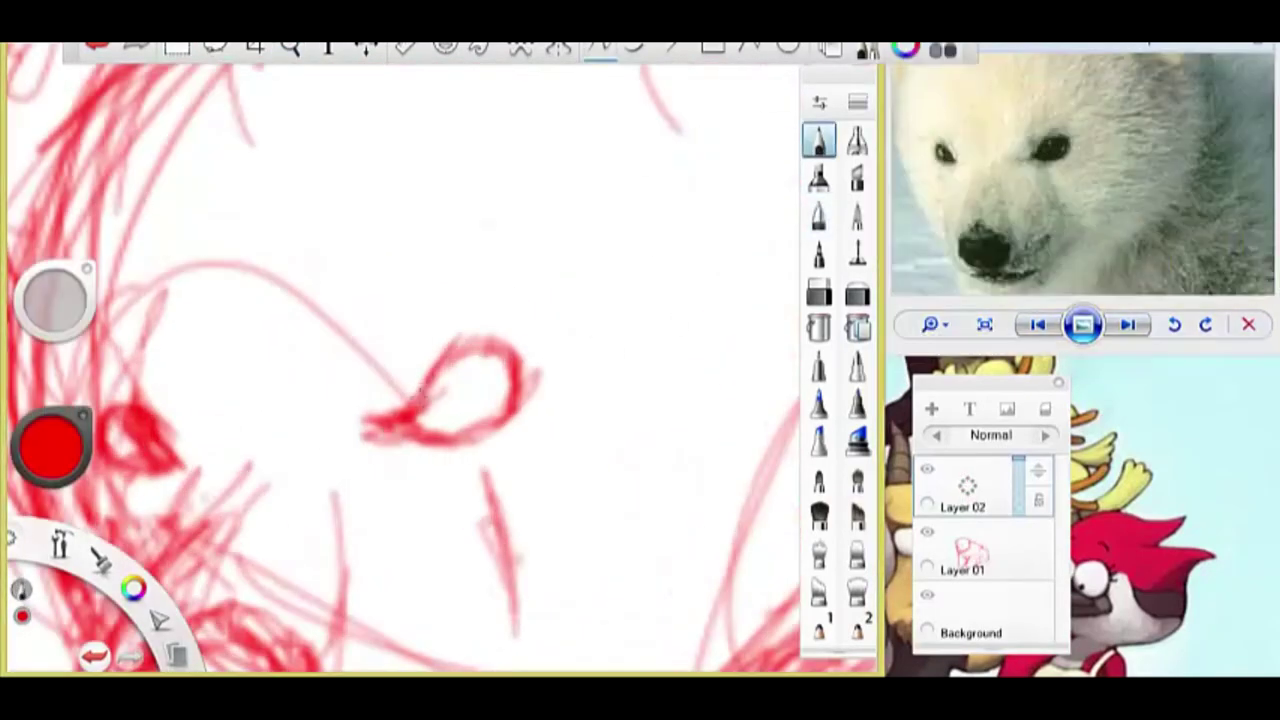
- Draw and fill the larger, nearer eye with black pencil on Layer 02 above the red sketch
left_click_drag(472, 325, 432, 368)
left_click_drag(370, 425, 488, 348)
mouse_move(420, 420)
left_mouse_down()
mouse_move(505, 372)
mouse_move(480, 358)
left_mouse_up()
left_click_drag(450, 400, 492, 345)
left_click(857, 103)
left_click(852, 112)
left_click_drag(430, 420, 471, 357)
left_click_drag(495, 410, 406, 380)
mouse_move(420, 425)
left_mouse_down()
mouse_move(448, 372)
mouse_move(480, 410)
left_mouse_up()
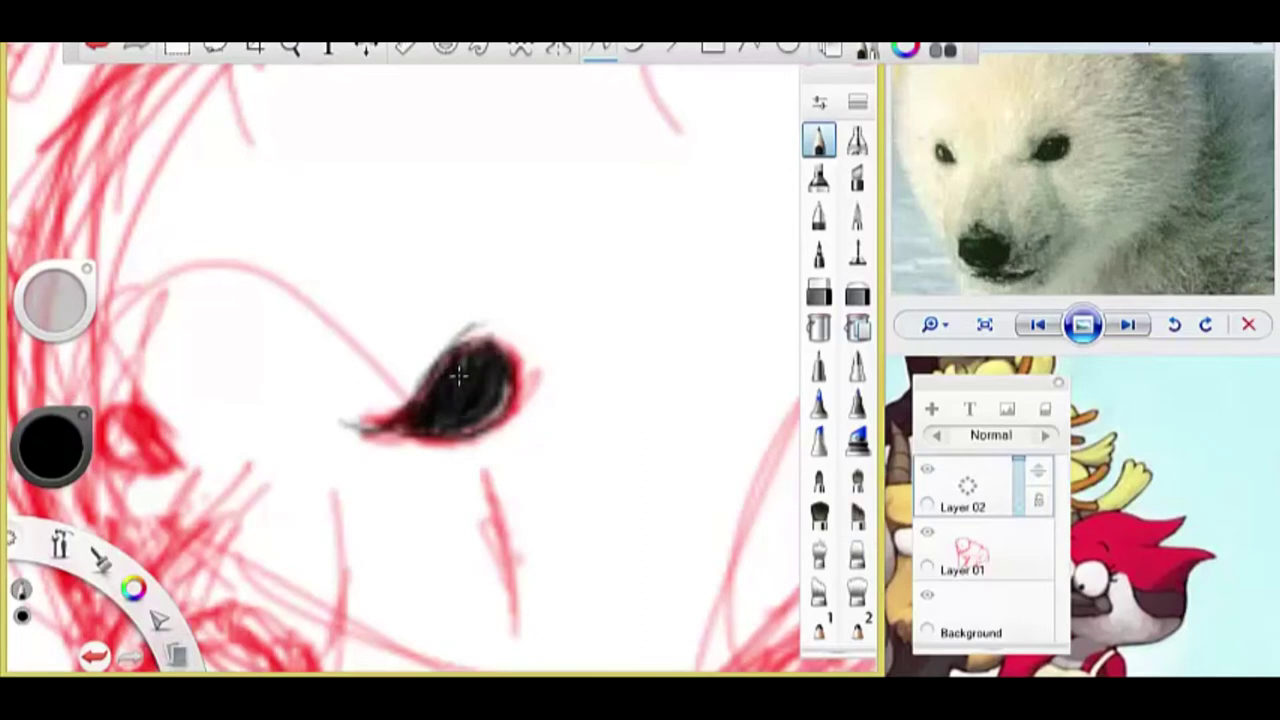
- Add blended grey shading above the nearer eye and draw the smaller far eye in black with a small highlight
left_click_drag(420, 330, 530, 238)
left_click(857, 555)
mouse_move(450, 250)
left_mouse_down()
mouse_move(391, 309)
mouse_move(351, 551)
mouse_move(365, 375)
mouse_move(365, 390)
left_mouse_up()
mouse_move(295, 345)
left_mouse_down()
mouse_move(328, 360)
mouse_move(357, 378)
left_mouse_up()
left_click(857, 555)
key("p")
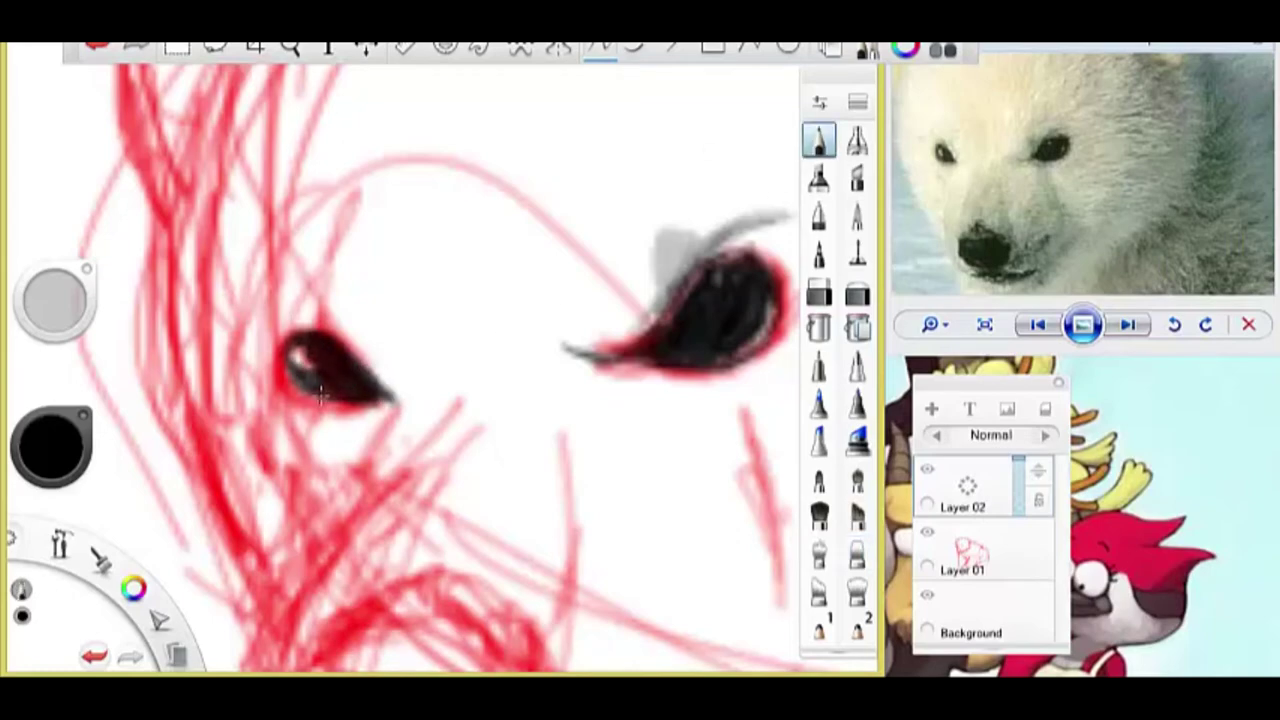
mouse_move(326, 327)
left_mouse_down()
mouse_move(360, 380)
mouse_move(390, 380)
left_mouse_up()
key("p")
scroll(386, 429, "down", 3)
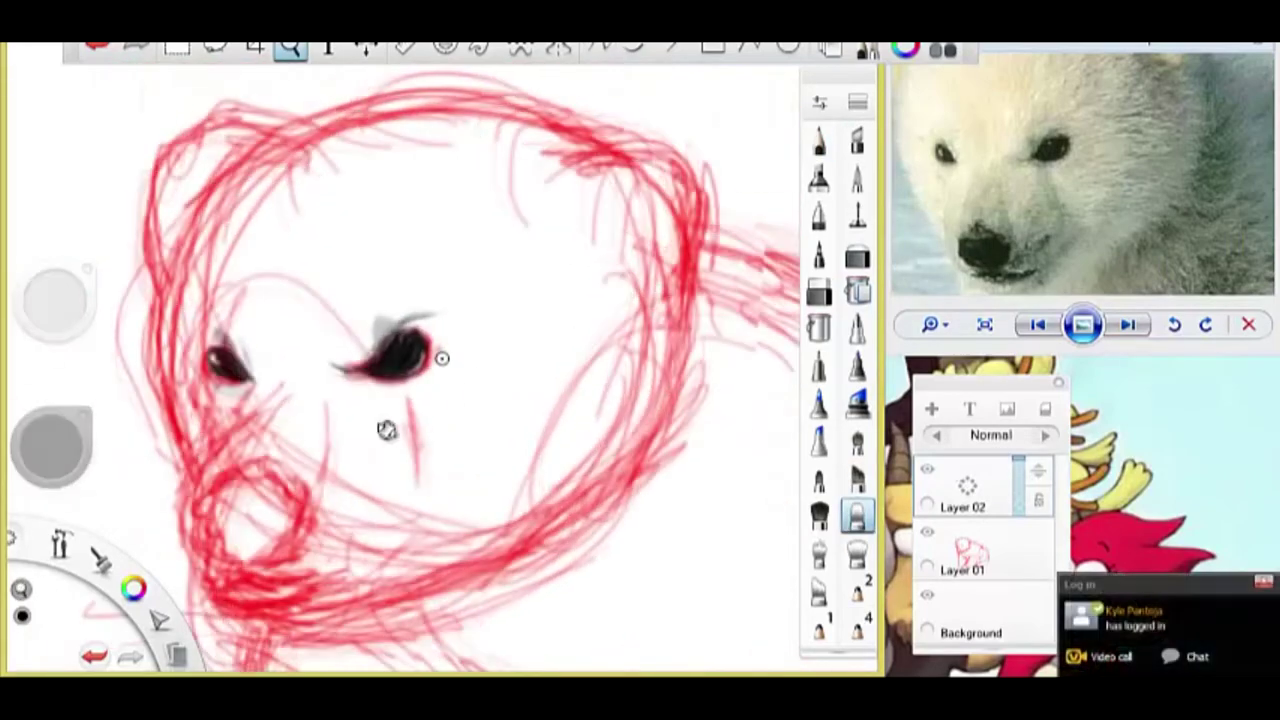
- Outline the bear's nose in black pencil over the red guide and fill in its lower part
scroll(386, 429, "up", 3)
left_click_drag(290, 370, 286, 440)
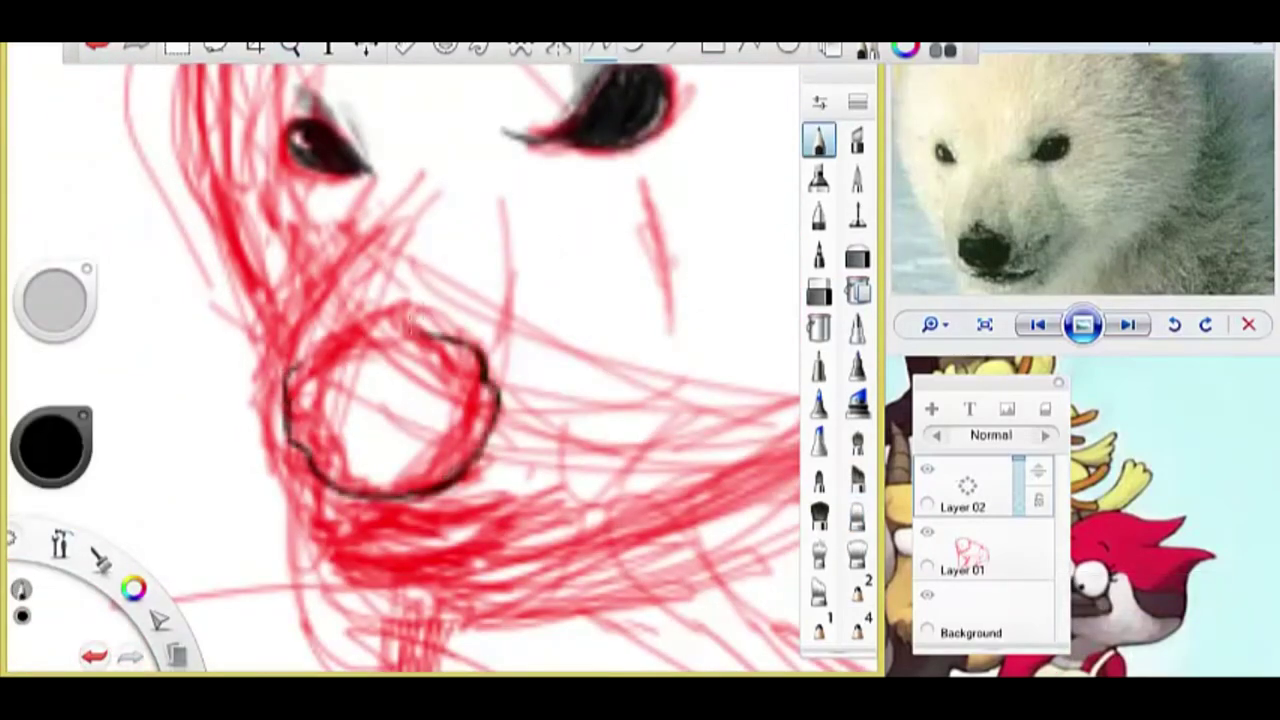
mouse_move(338, 337)
left_mouse_down()
mouse_move(395, 333)
mouse_move(360, 318)
left_mouse_up()
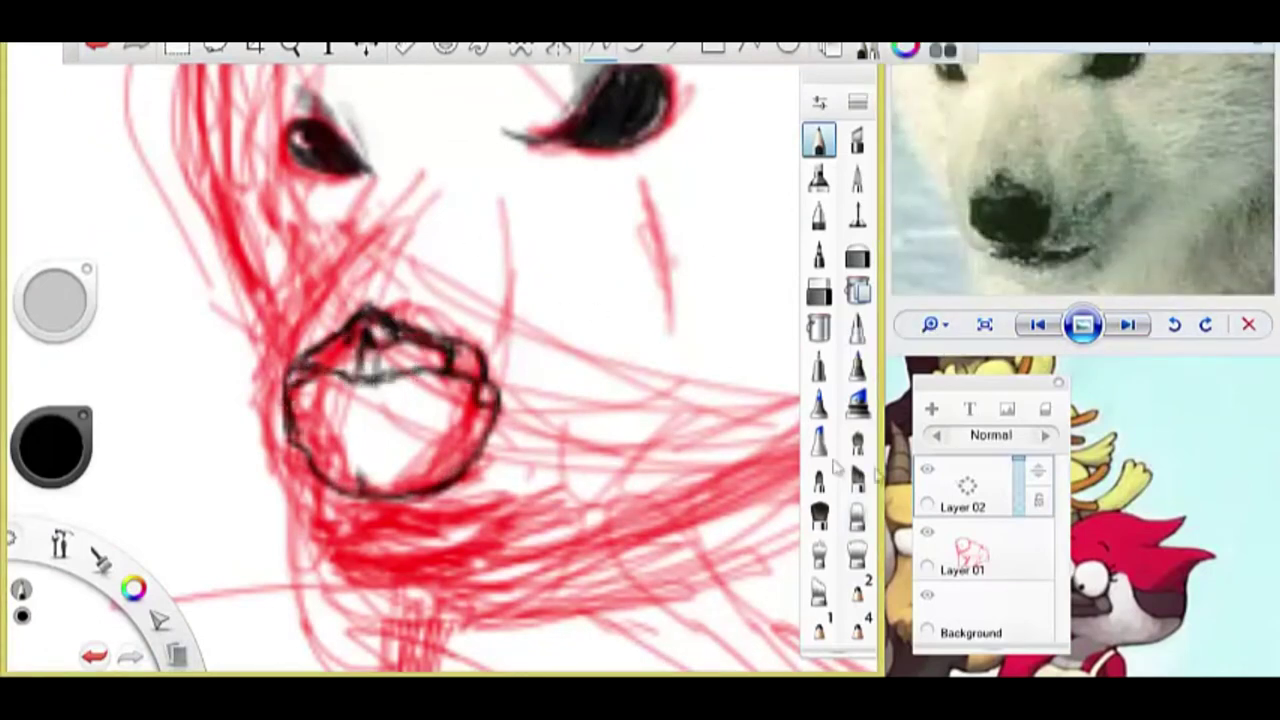
left_click(857, 517)
key("p")
mouse_move(480, 415)
left_mouse_down()
mouse_move(380, 470)
mouse_move(360, 400)
mouse_move(420, 470)
mouse_move(352, 420)
mouse_move(335, 385)
mouse_move(300, 440)
mouse_move(380, 455)
mouse_move(447, 420)
left_mouse_up()
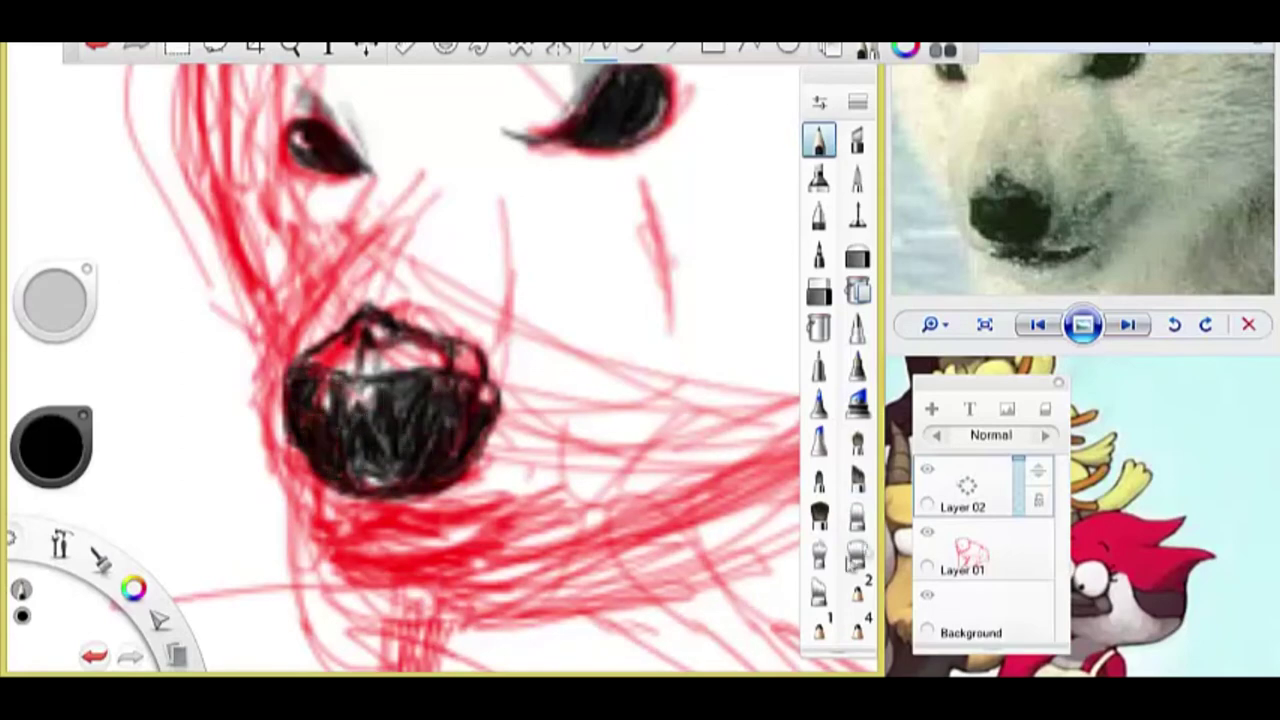
- Darken and blend the nose shading, keeping a lighter highlight near its upper edge
key("e")
key("e")
key("e")
key("e")
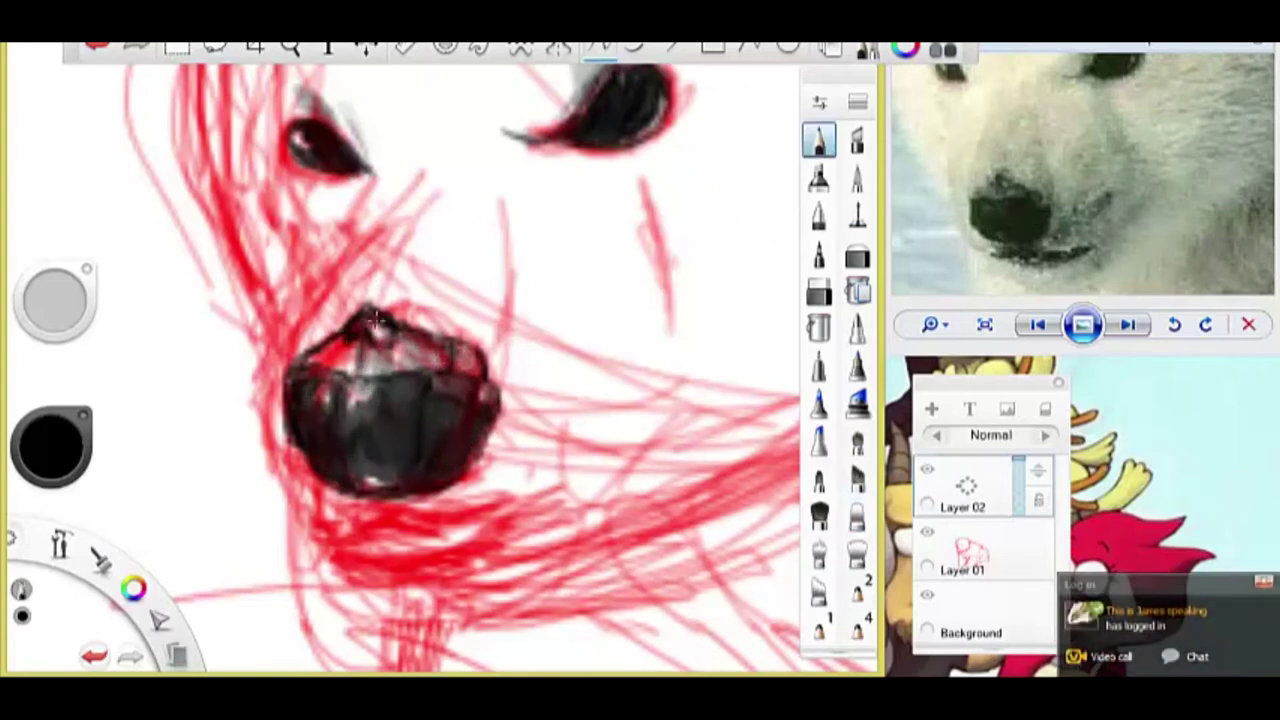
key("e")
key("e")
left_click_drag(471, 406, 323, 428)
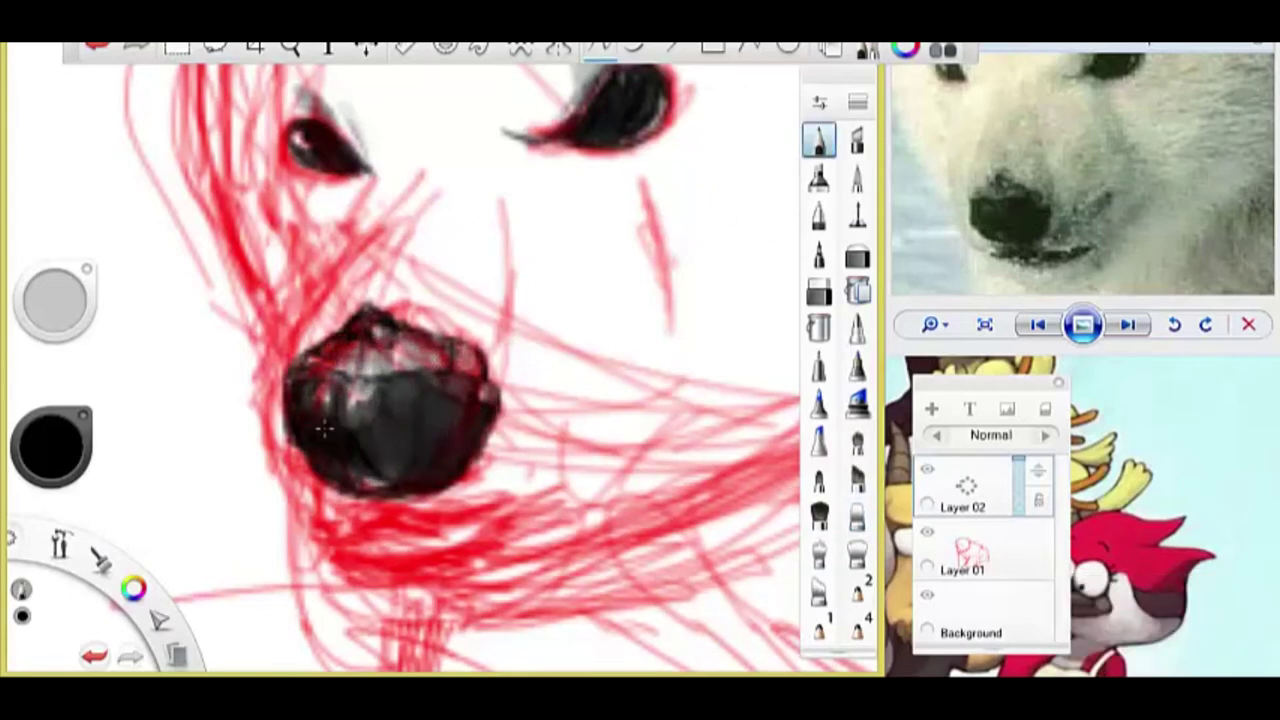
key("e")
key("e")
left_click_drag(470, 330, 385, 355)
key("e")
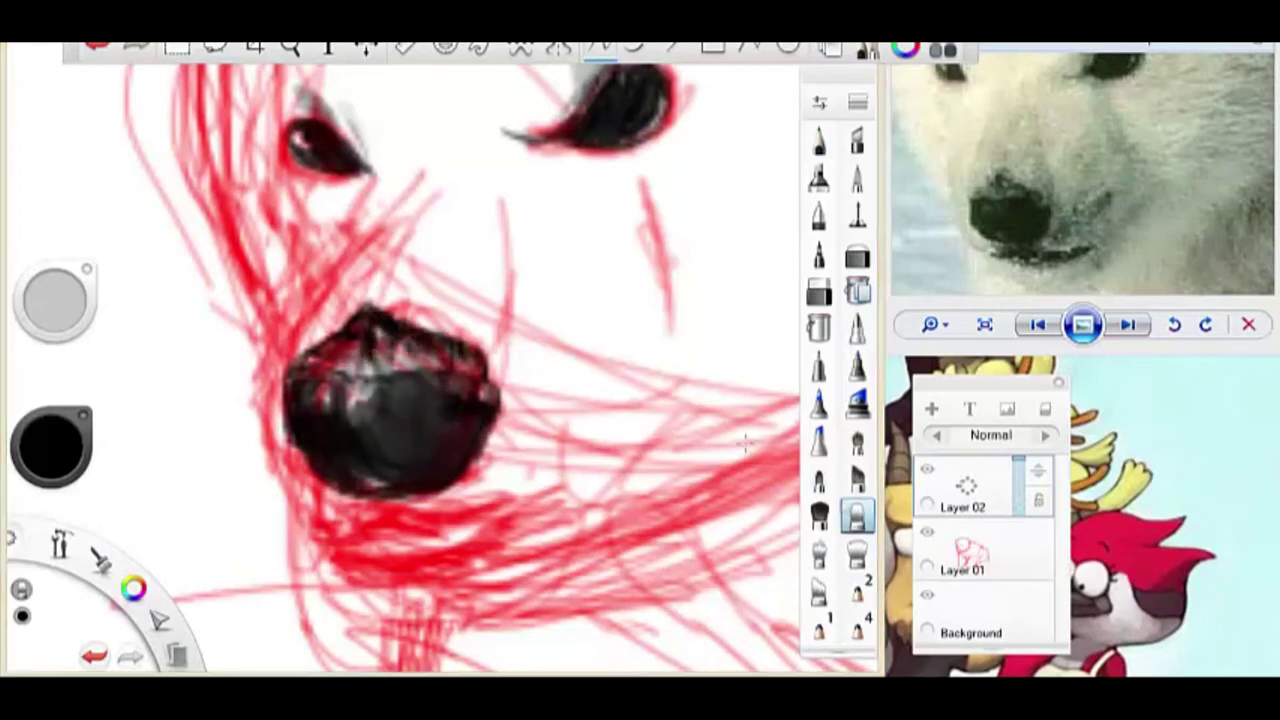
- Draw the dark mouth line beneath the nose and the shaded crease on the cheek beside it
scroll(352, 422, "down", 3)
scroll(352, 422, "up", 5)
key("e")
mouse_move(335, 390)
left_mouse_down()
mouse_move(460, 430)
mouse_move(348, 388)
mouse_move(371, 406)
mouse_move(491, 394)
mouse_move(412, 428)
left_mouse_up()
key("e")
key("e")
key("space")
left_click_drag(412, 428, 468, 402)
key("e")
mouse_move(540, 329)
left_mouse_down()
mouse_move(427, 377)
mouse_move(525, 327)
mouse_move(503, 294)
mouse_move(543, 310)
mouse_move(452, 397)
mouse_move(405, 471)
mouse_move(436, 391)
mouse_move(480, 407)
mouse_move(500, 330)
mouse_move(545, 407)
mouse_move(430, 440)
left_mouse_up()
key("e")
key("e")
key("e")
key("e")
key("e")
key("space")
left_click_drag(410, 320, 500, 410)
mouse_move(470, 310)
left_mouse_down()
mouse_move(500, 422)
mouse_move(470, 300)
left_mouse_up()
- Shade the bridge of the muzzle and its outer edge around the nose with blended grey strokes
key("e")
key("e")
mouse_move(380, 280)
left_mouse_down()
mouse_move(290, 400)
mouse_move(300, 390)
mouse_move(240, 430)
left_mouse_up()
key("e")
key("e")
left_click_drag(290, 270, 230, 420)
left_click_drag(365, 200, 260, 350)
key("e")
key("e")
left_click_drag(210, 295, 190, 465)
left_click_drag(230, 260, 180, 640)
scroll(400, 360, "down", 6)
key("e")
left_click_drag(290, 335, 321, 292)
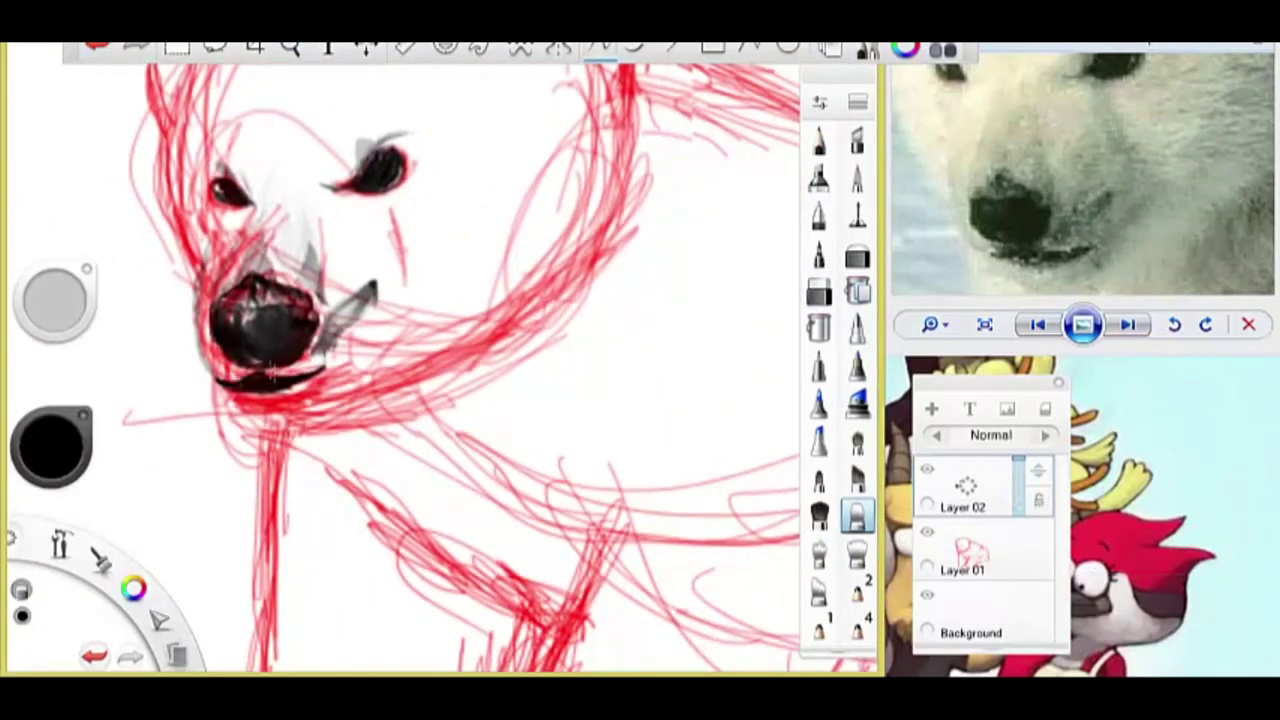
- Add soft grey fur strokes on the lower cheek and around the corner of the mouth
scroll(245, 268, "up", 5)
key("e")
scroll(245, 268, "down", 3)
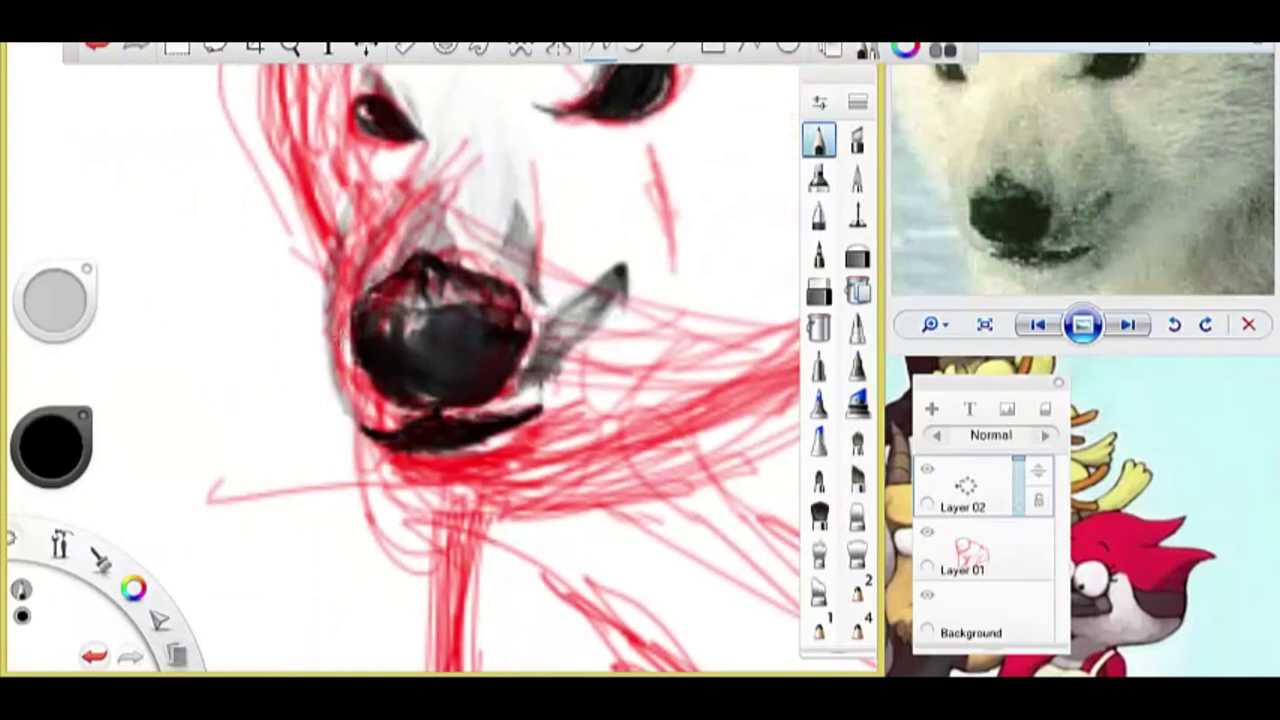
left_click_drag(440, 330, 275, 210)
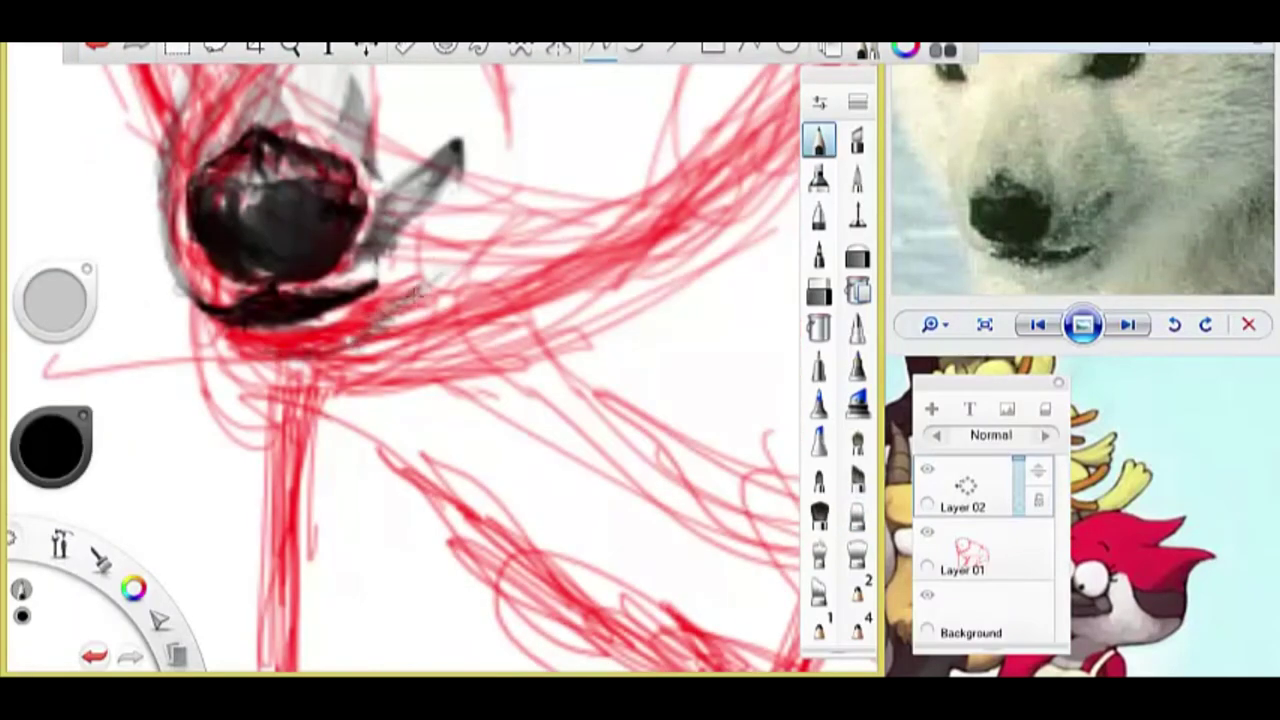
key("space")
left_click_drag(400, 363, 457, 362)
- Draw the light front contour of the chest below the chin and add fur strokes under the mouth
scroll(457, 362, "down", 2)
left_click_drag(335, 280, 310, 460)
left_click_drag(290, 250, 305, 525)
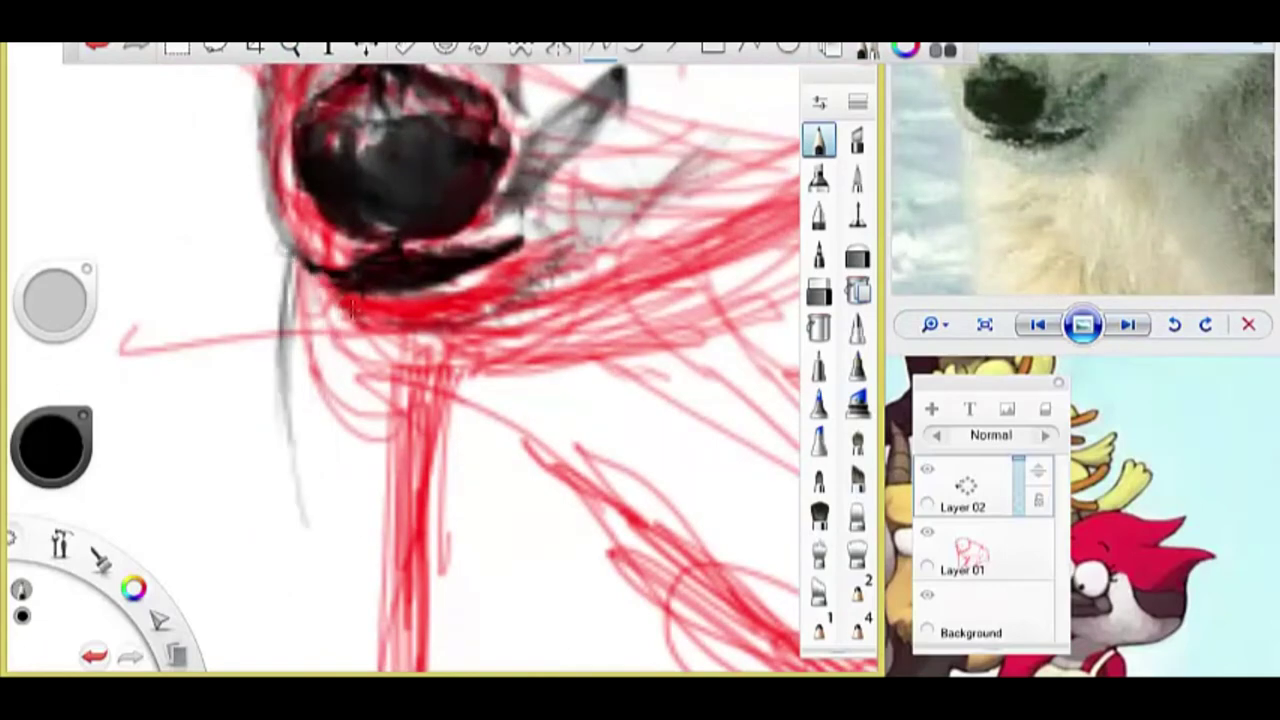
left_click_drag(320, 290, 383, 318)
- Outline the far side of the face and the far ear with short pencil fur strokes
key("space")
left_click_drag(406, 363, 737, 245)
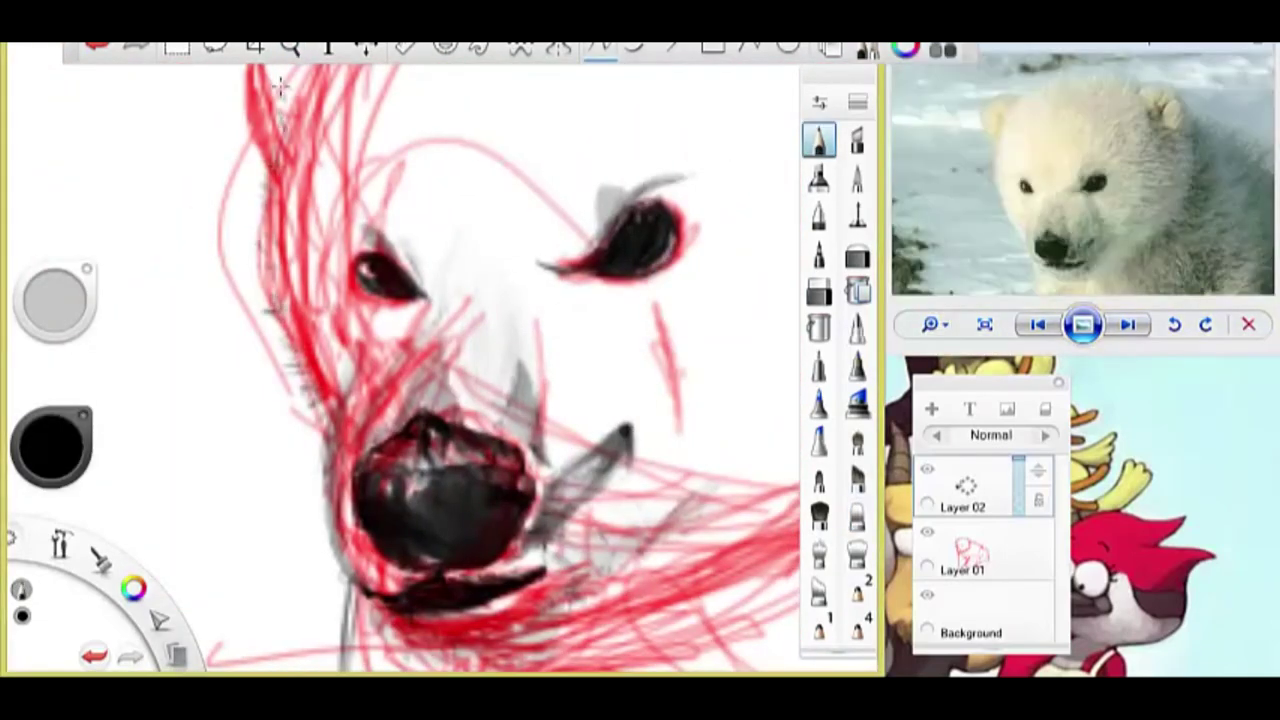
key("space")
left_click_drag(600, 330, 643, 297)
left_click_drag(290, 160, 295, 255)
left_click_drag(225, 280, 180, 390)
left_click_drag(220, 115, 185, 310)
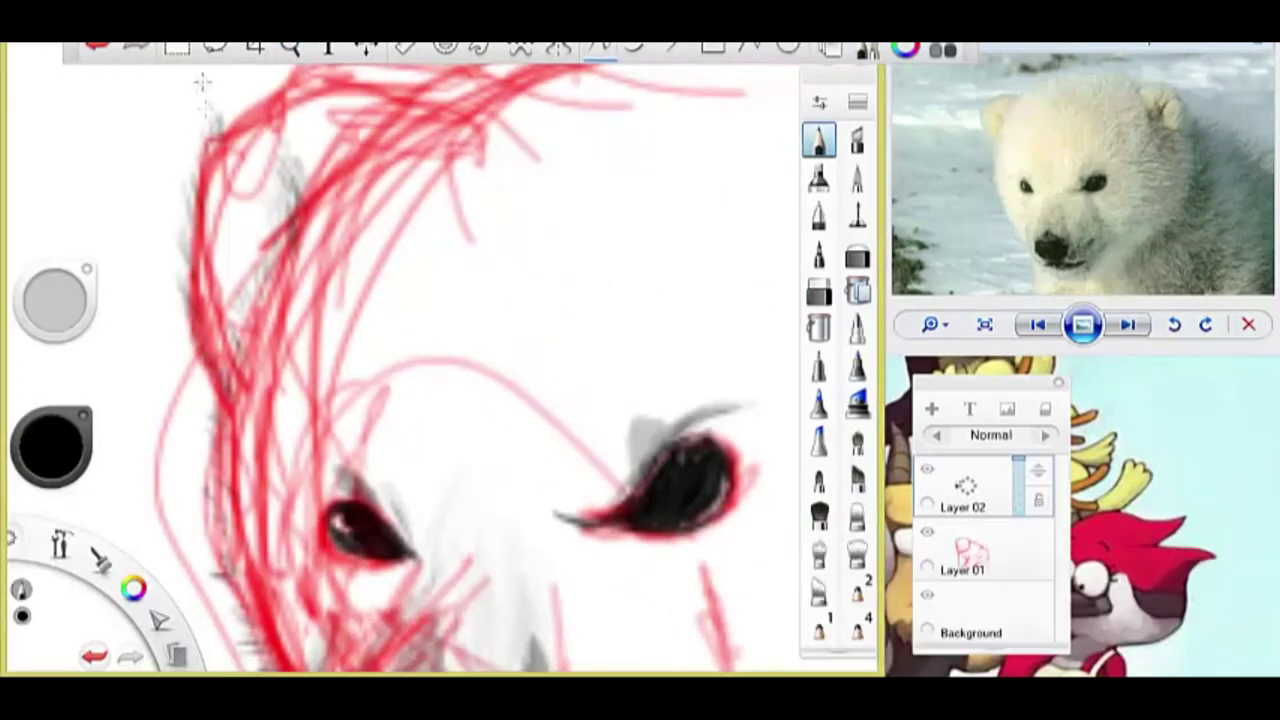
key("space")
left_click_drag(200, 200, 140, 320)
mouse_move(380, 180)
left_mouse_down()
mouse_move(165, 260)
mouse_move(110, 500)
left_mouse_up()
- Continue the short fur strokes along the top of the bear's head toward the nearer ear
key("space")
left_click_drag(200, 300, 300, 250)
mouse_move(140, 270)
left_mouse_down()
mouse_move(262, 212)
mouse_move(300, 235)
mouse_move(429, 214)
mouse_move(434, 429)
left_mouse_up()
key("space")
left_click_drag(455, 250, 440, 470)
key("space")
mouse_move(440, 470)
left_mouse_down()
mouse_move(422, 348)
mouse_move(200, 270)
left_mouse_up()
mouse_move(330, 270)
left_mouse_down()
mouse_move(443, 414)
mouse_move(393, 214)
left_mouse_up()
- Draw the nearer ear with a furry outline and dark inner shading
key("space")
left_click_drag(568, 178, 470, 260)
mouse_move(400, 175)
left_mouse_down()
mouse_move(462, 290)
mouse_move(600, 245)
mouse_move(575, 418)
left_mouse_up()
key("space")
left_click_drag(620, 290, 371, 250)
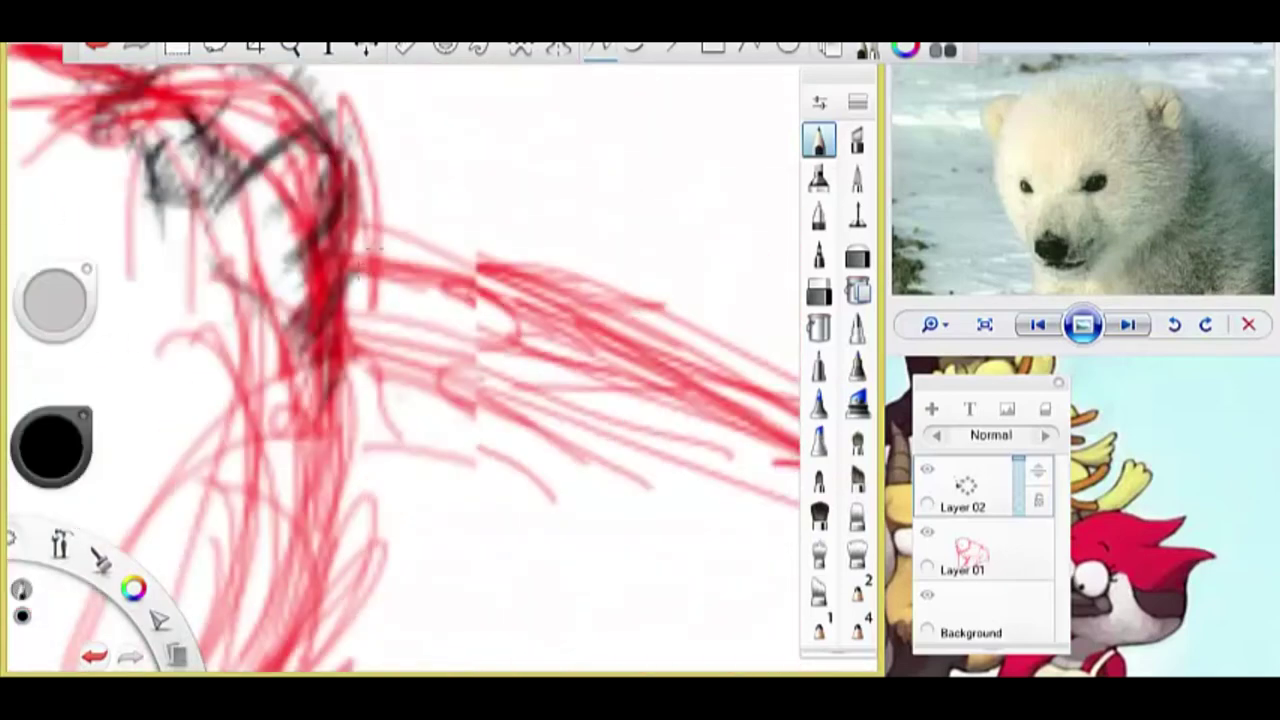
- Hide the red sketch on Layer 01 and add blended grey fur shading on the muzzle between the nearer eye and the nose
left_click(927, 532)
left_click(927, 532)
left_click(927, 532)
mouse_move(320, 423)
left_mouse_down()
mouse_move(320, 528)
mouse_move(320, 430)
left_mouse_up()
left_click_drag(380, 245, 352, 278)
left_click_drag(322, 215, 275, 300)
left_click_drag(280, 449, 330, 300)
left_click_drag(326, 212, 326, 276)
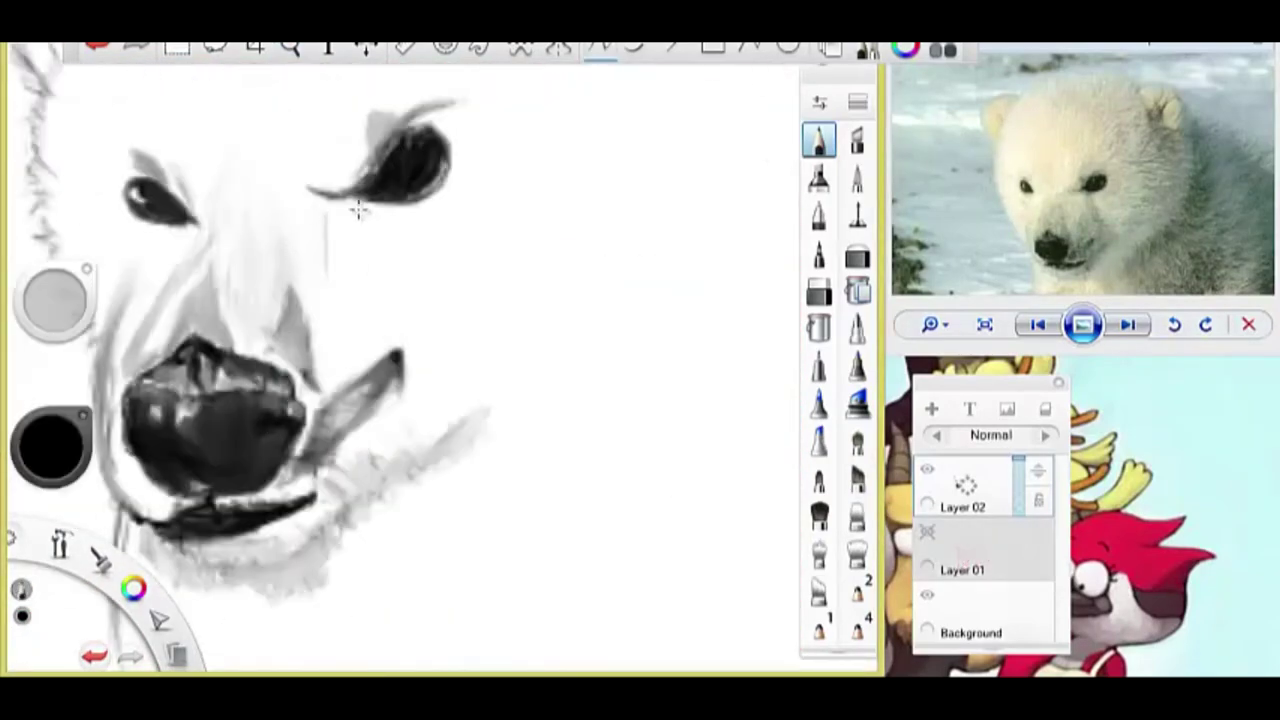
left_click_drag(370, 236, 388, 325)
left_click_drag(345, 300, 320, 358)
left_click_drag(298, 194, 330, 208)
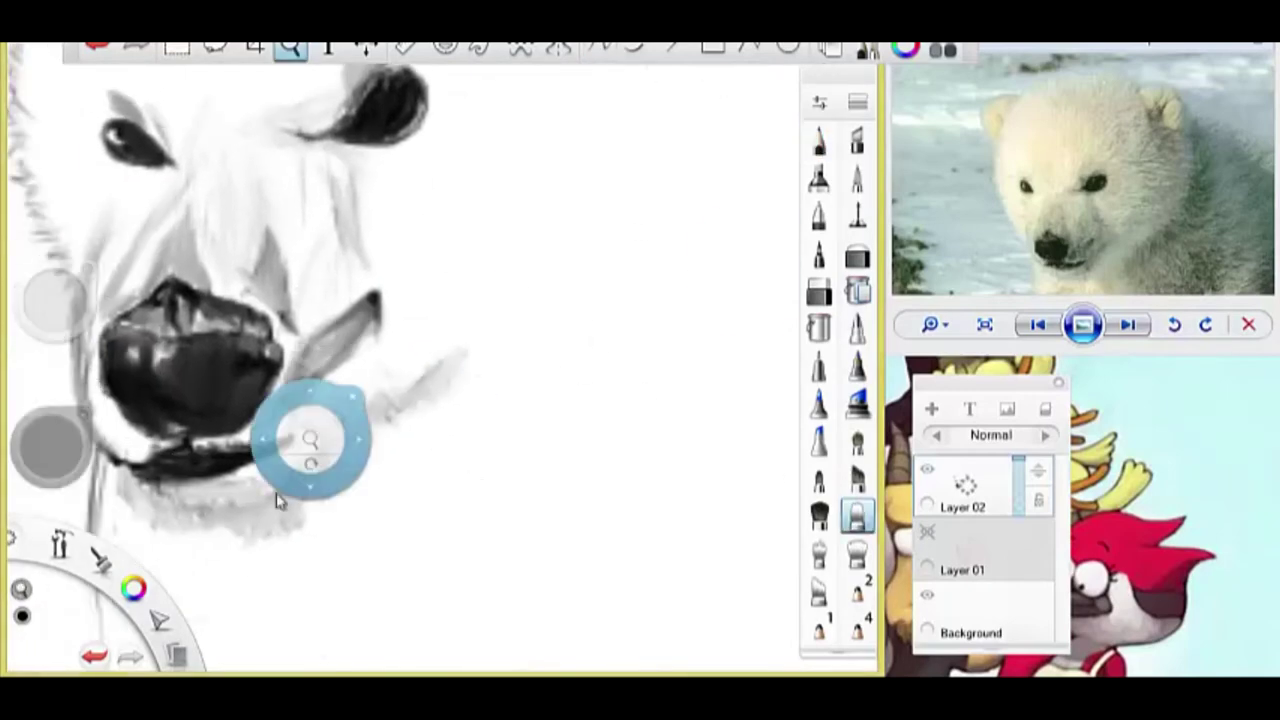
- Add fine fur strokes around the eyes and across the bear's cheek and forehead
left_click_drag(314, 443, 275, 367)
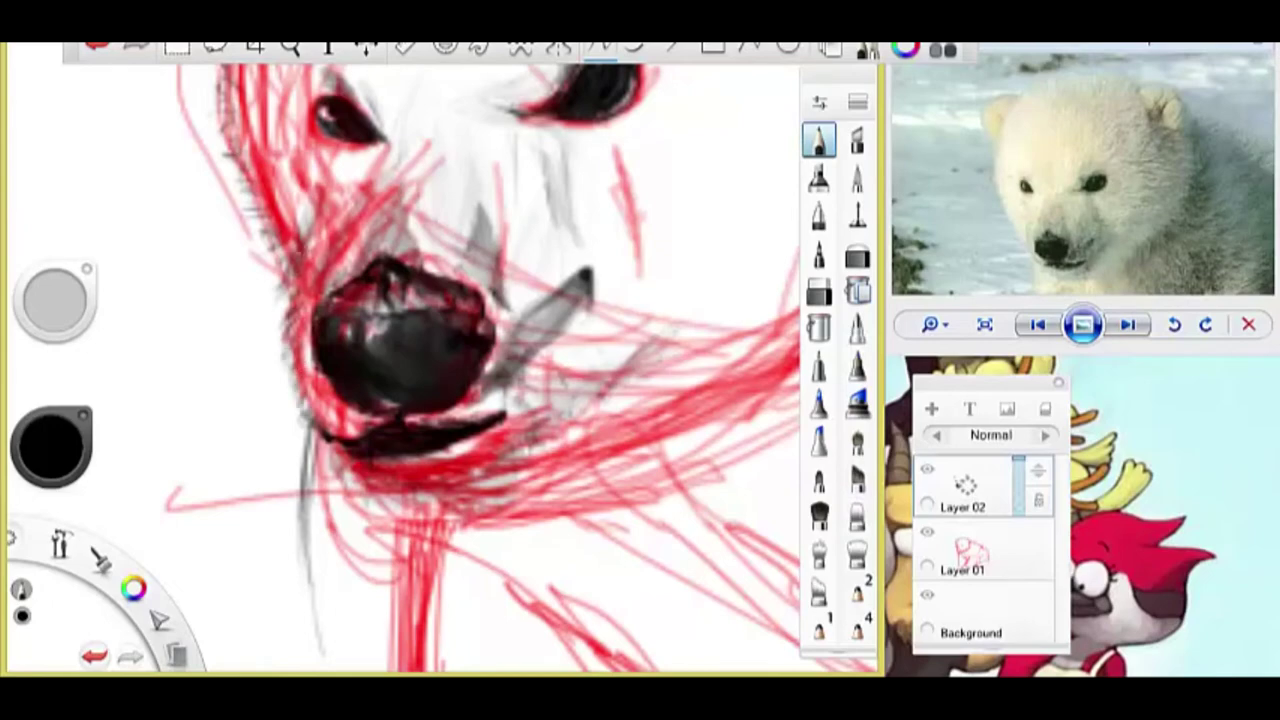
scroll(298, 401, "up", 2)
mouse_move(480, 410)
left_mouse_down()
mouse_move(600, 360)
mouse_move(670, 260)
mouse_move(608, 397)
mouse_move(530, 470)
left_mouse_up()
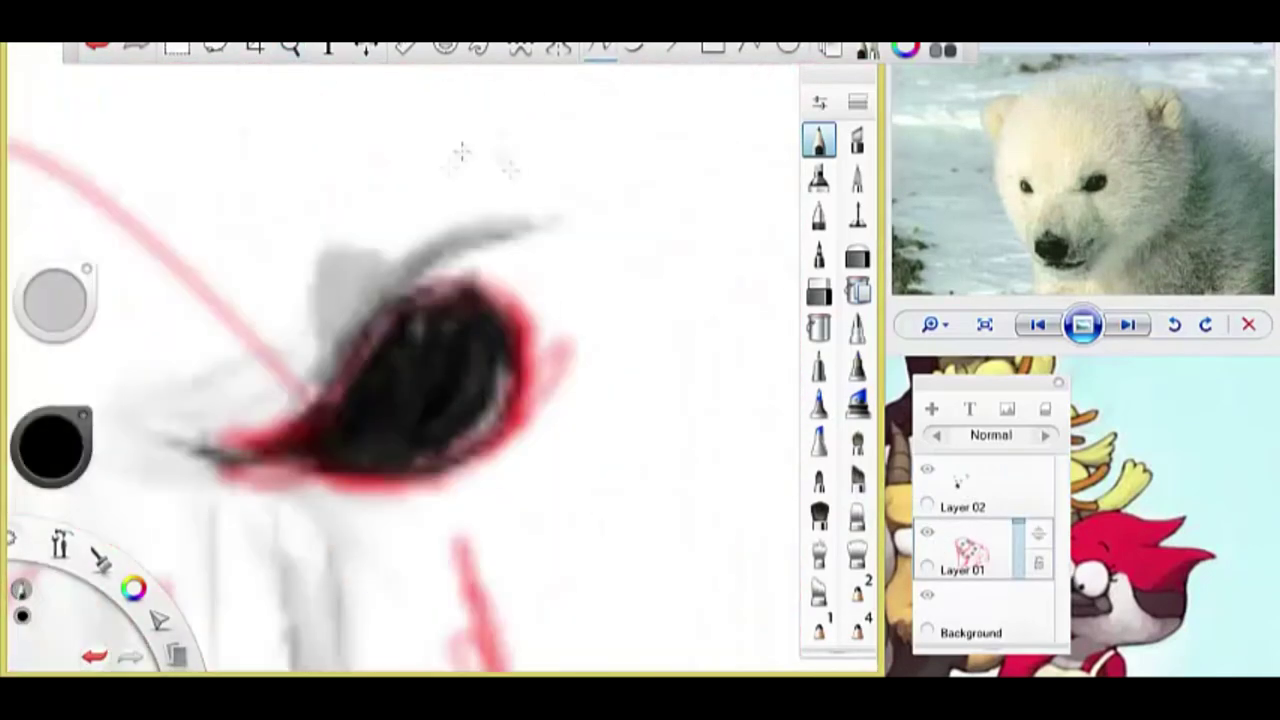
mouse_move(330, 245)
left_mouse_down()
mouse_move(483, 253)
mouse_move(586, 457)
mouse_move(400, 510)
left_mouse_up()
scroll(360, 434, "down", 3)
scroll(251, 400, "up", 5)
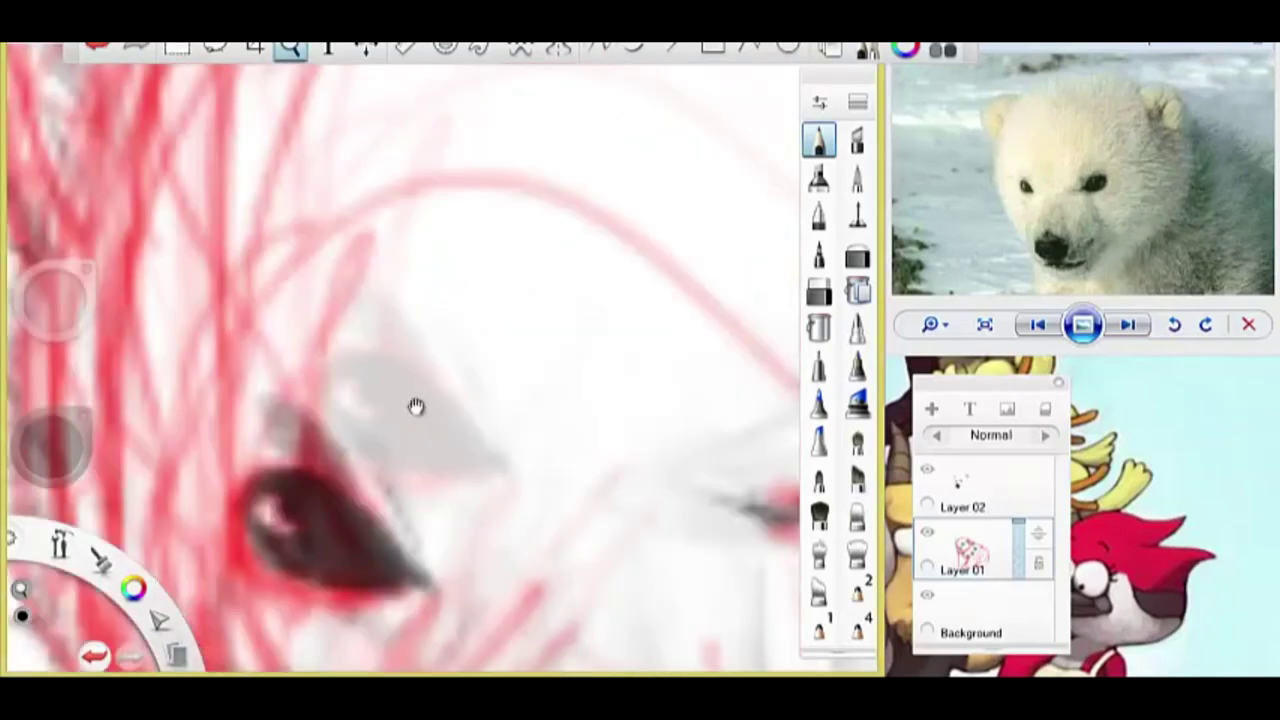
scroll(466, 443, "down", 3)
scroll(466, 443, "up", 4)
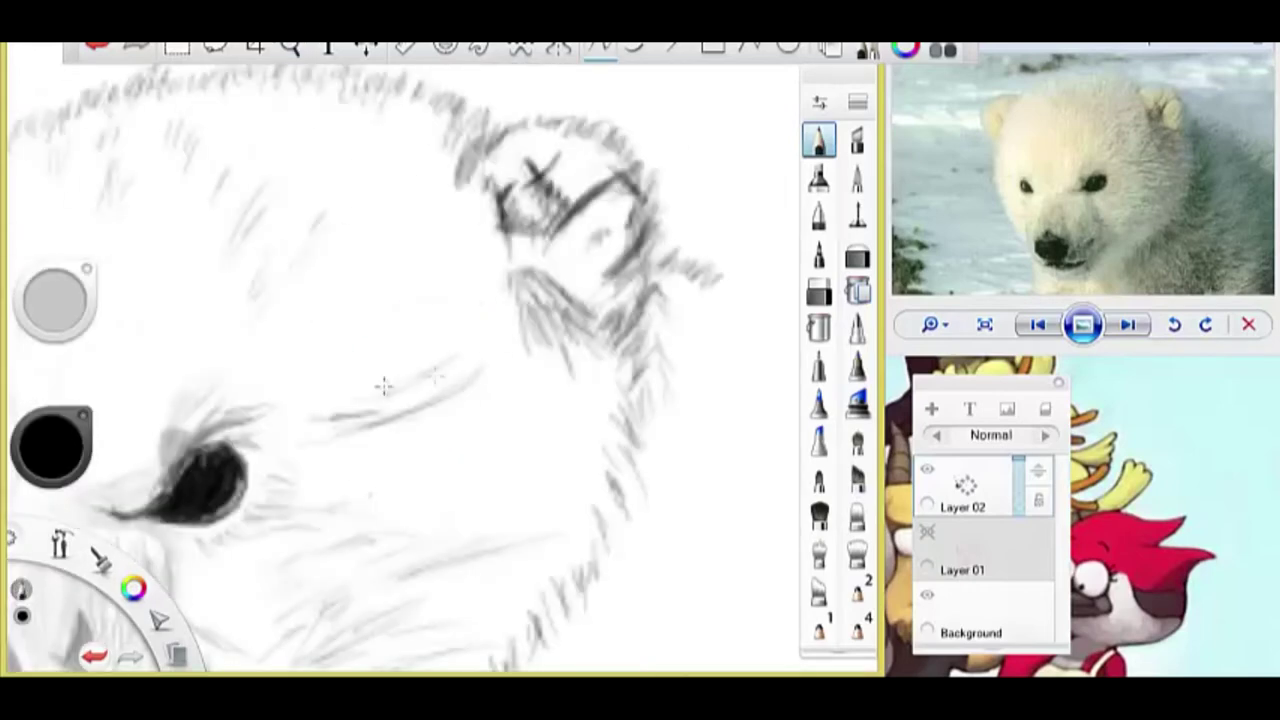
mouse_move(678, 390)
left_mouse_down()
mouse_move(429, 534)
mouse_move(424, 470)
left_mouse_up()
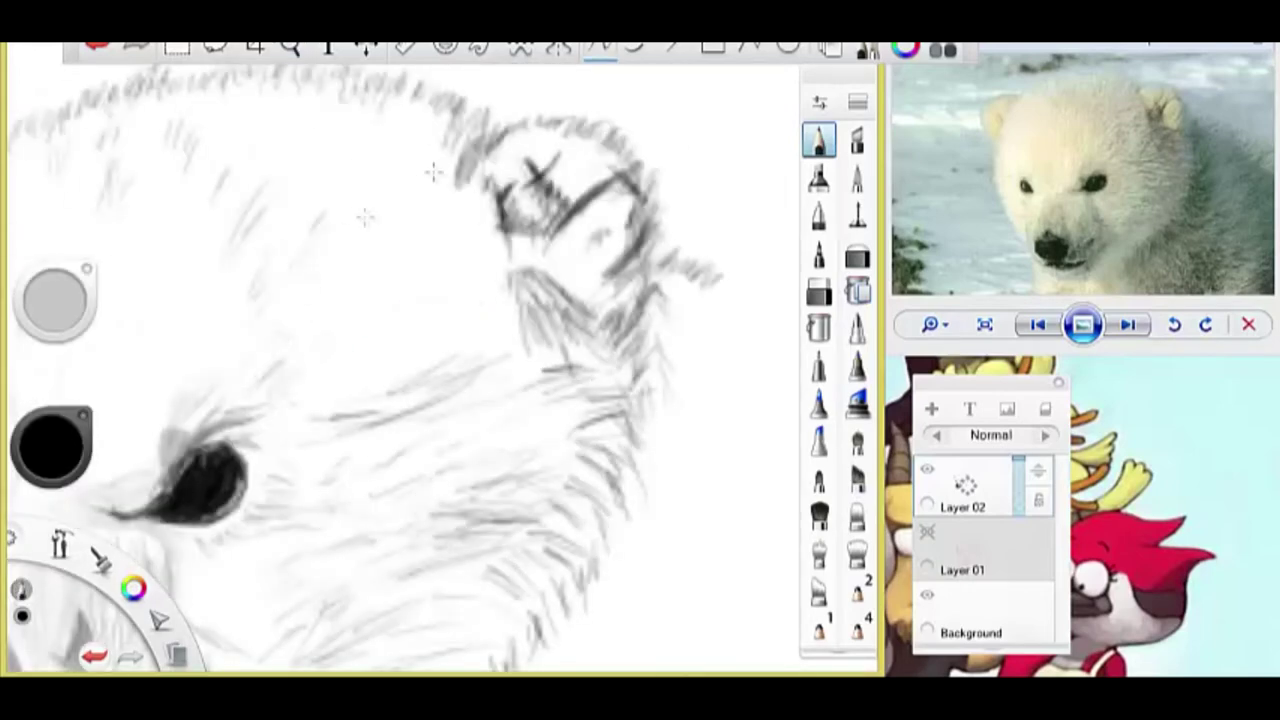
mouse_move(467, 257)
left_mouse_down()
mouse_move(505, 255)
mouse_move(416, 165)
left_mouse_up()
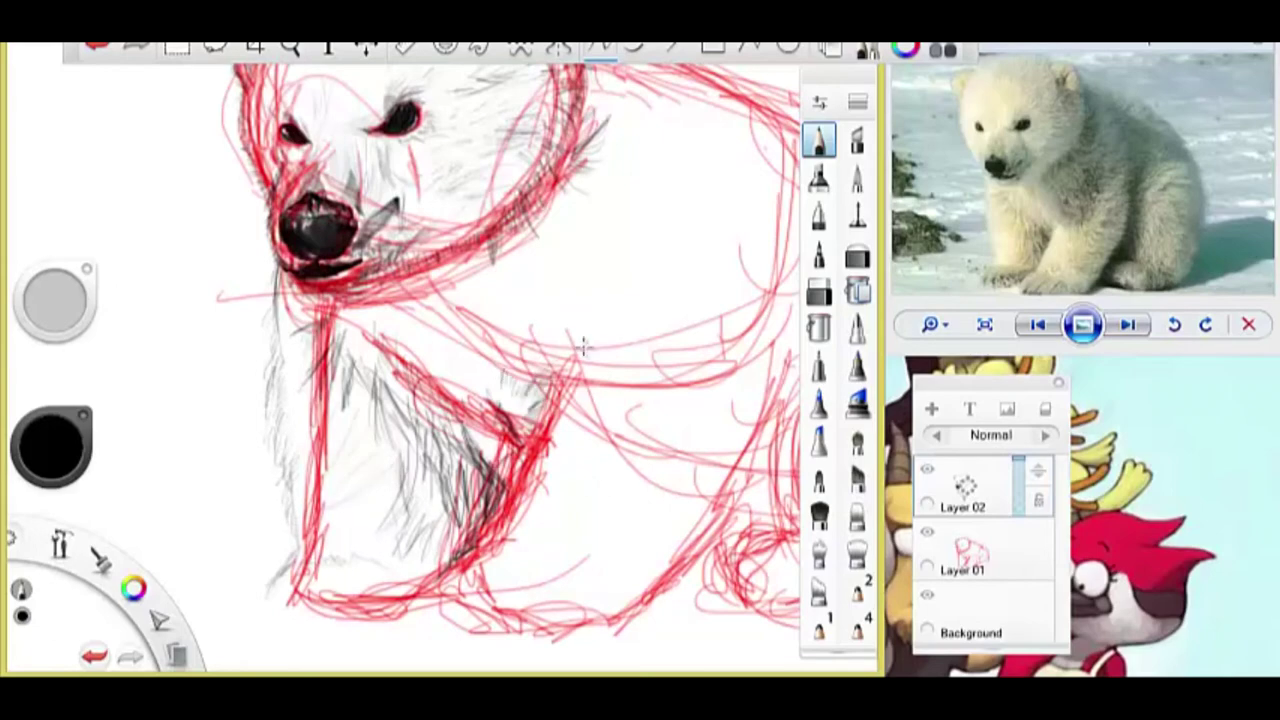
- Draw the furry outline of the bear's back and rump, and shade the contour and dark fold of the hind leg
scroll(583, 345, "up", 5)
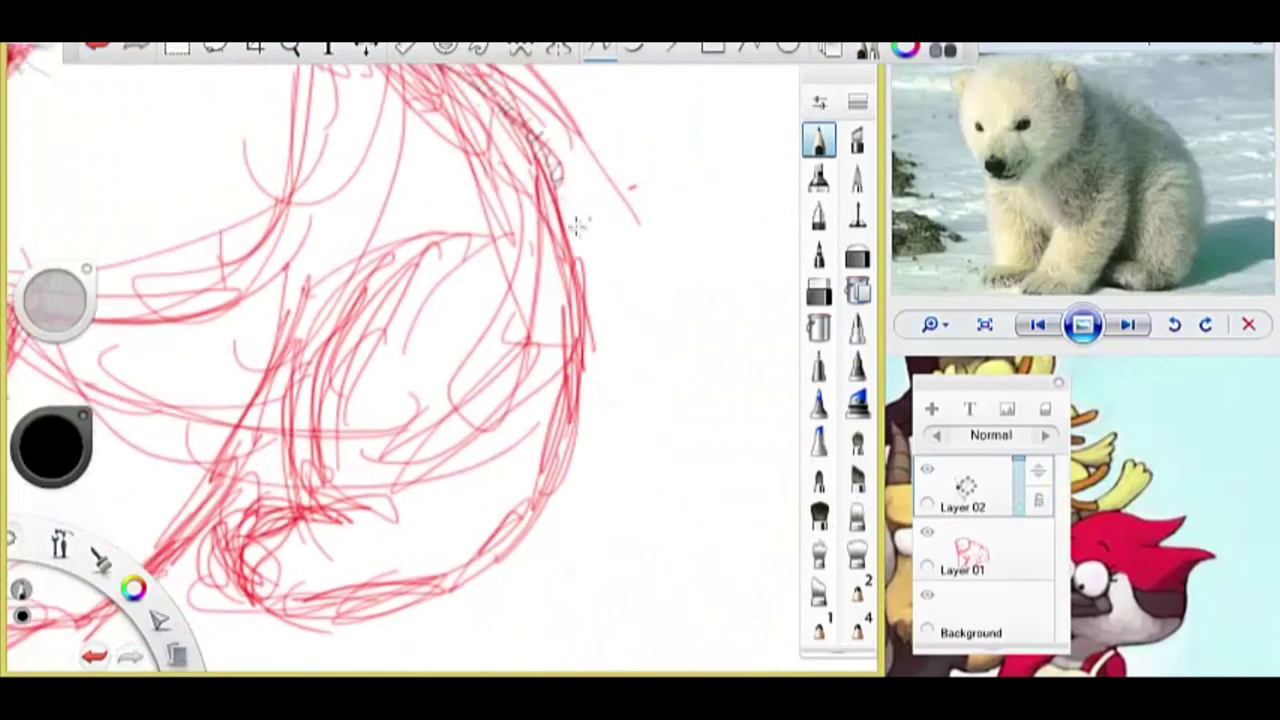
left_click_drag(577, 323, 492, 523)
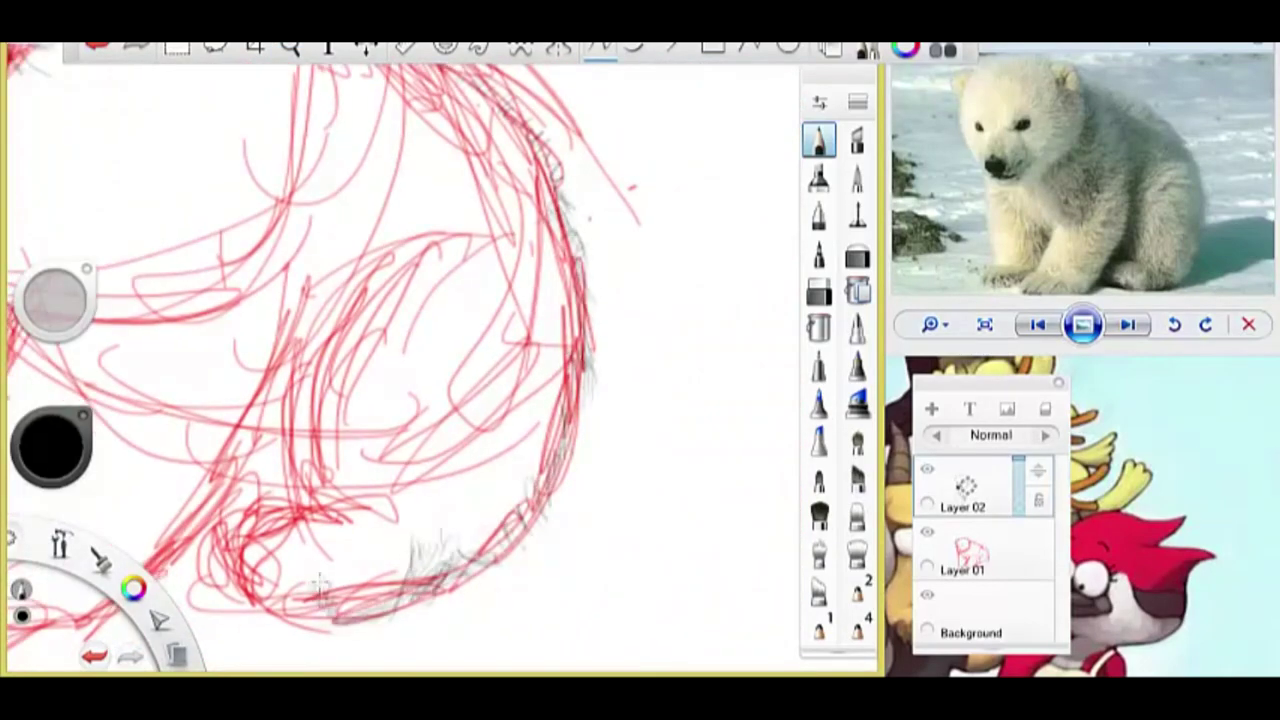
mouse_move(212, 490)
left_mouse_down()
mouse_move(230, 520)
mouse_move(280, 480)
mouse_move(260, 470)
mouse_move(345, 245)
mouse_move(280, 430)
mouse_move(340, 310)
mouse_move(500, 215)
mouse_move(520, 290)
left_mouse_up()
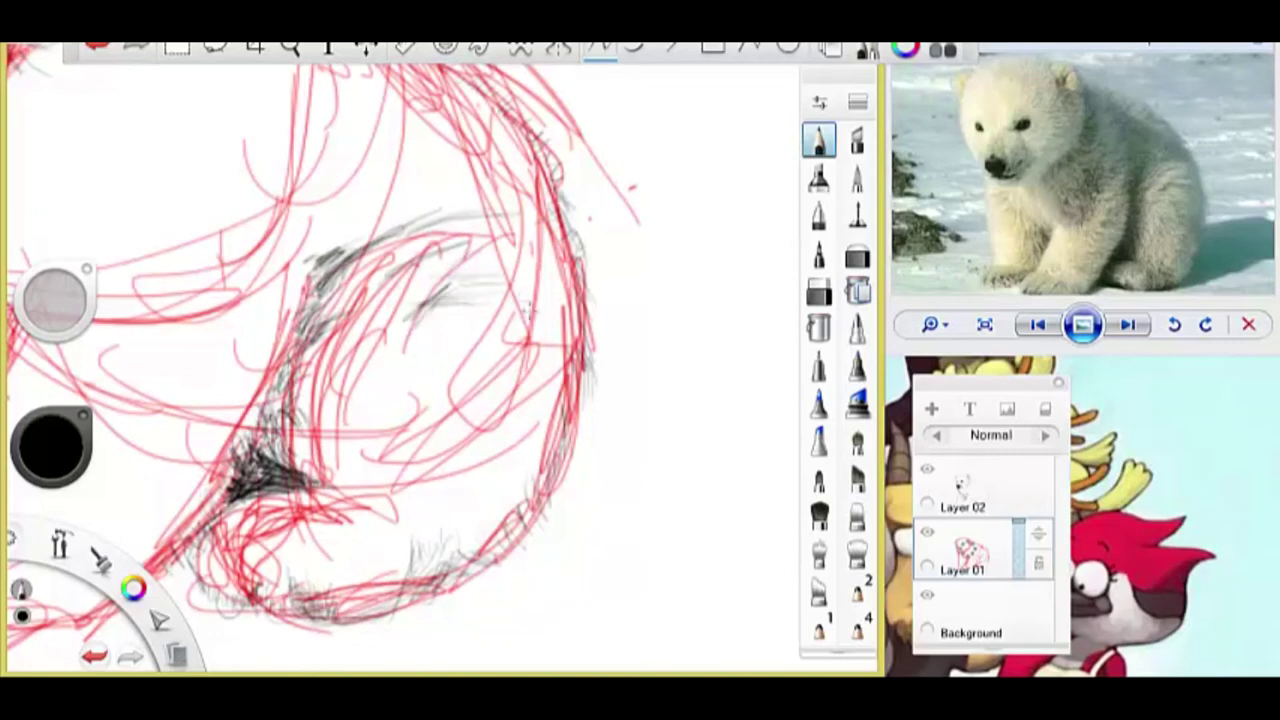
- Add light fur strokes on the hind leg, make Layer 02 active and hide the red sketch on Layer 01
left_click_drag(430, 222, 464, 200)
left_click_drag(496, 262, 542, 250)
left_click_drag(55, 297, 125, 197)
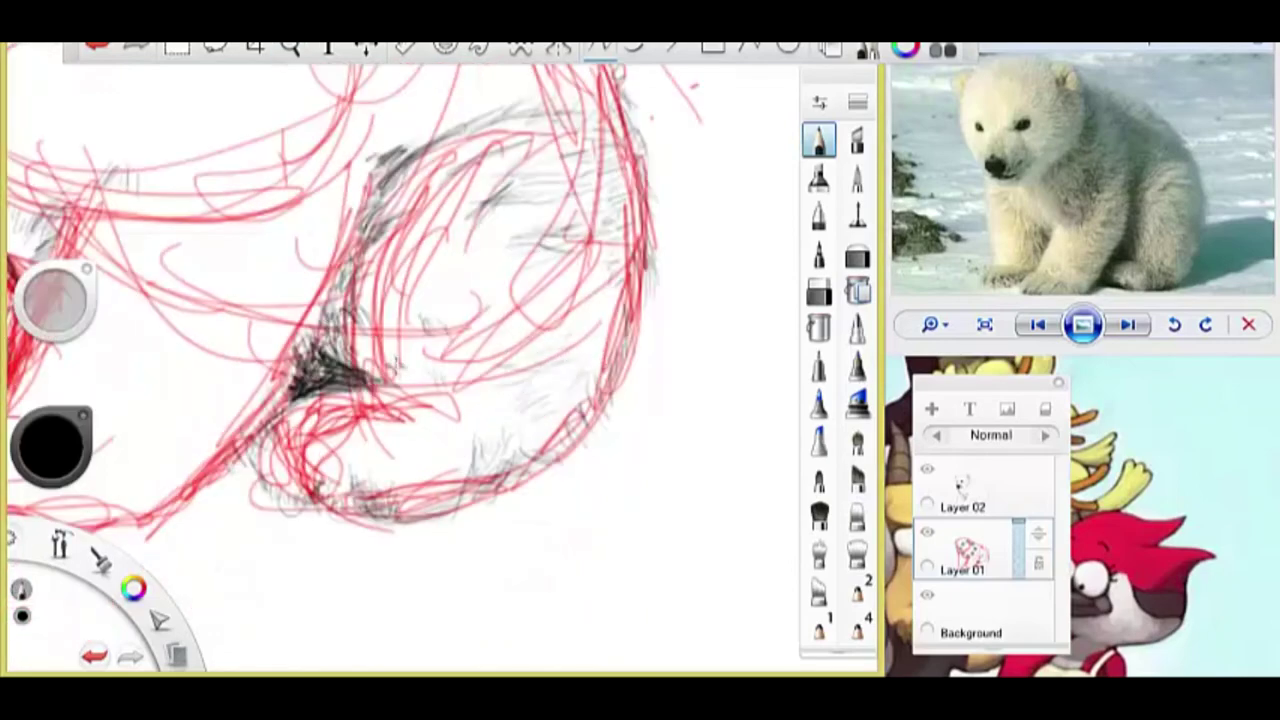
left_click(962, 485)
left_click_drag(585, 220, 515, 258)
left_click(927, 532)
- Fill the rump, thigh and hind leg with short pencil fur strokes that follow the body contour
left_click_drag(470, 122, 386, 182)
left_click_drag(432, 138, 362, 230)
left_click_drag(282, 418, 395, 385)
left_click_drag(355, 337, 300, 405)
left_click_drag(340, 285, 320, 395)
left_click_drag(440, 415, 430, 475)
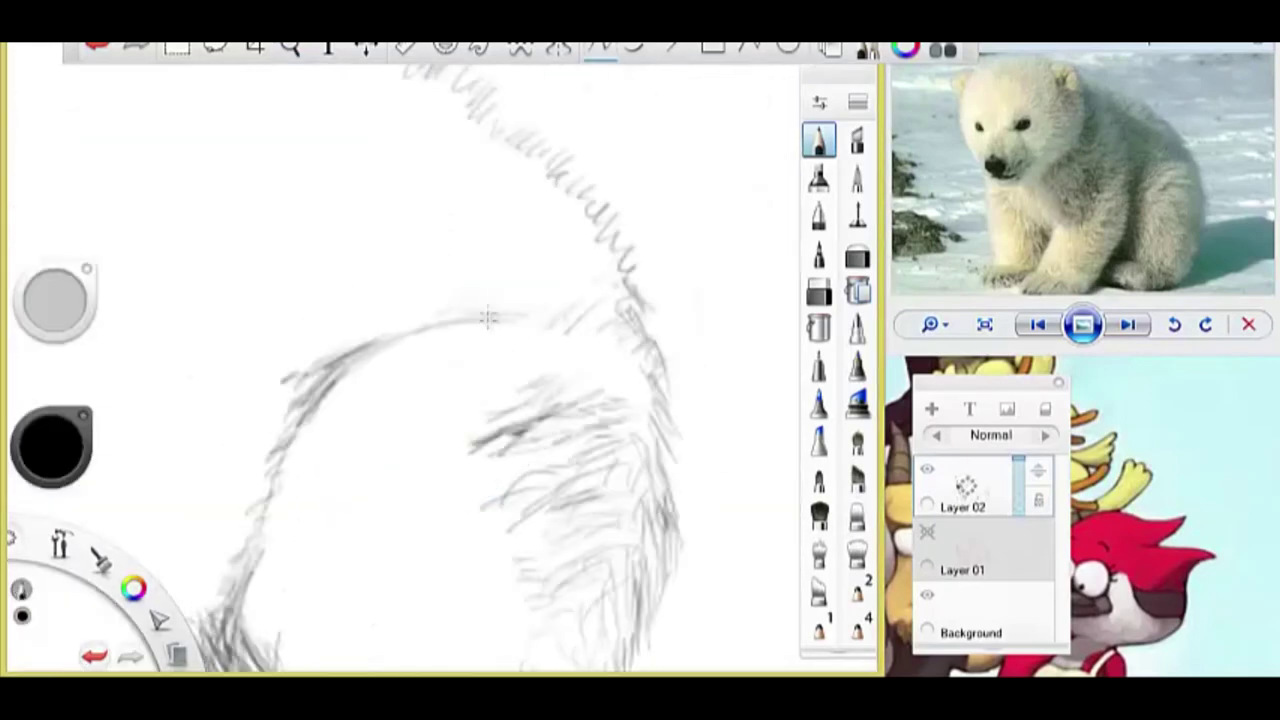
mouse_move(640, 430)
left_mouse_down()
mouse_move(560, 360)
mouse_move(420, 380)
left_mouse_up()
mouse_move(380, 415)
left_mouse_down()
mouse_move(290, 487)
mouse_move(265, 570)
left_mouse_up()
left_click_drag(455, 600, 491, 543)
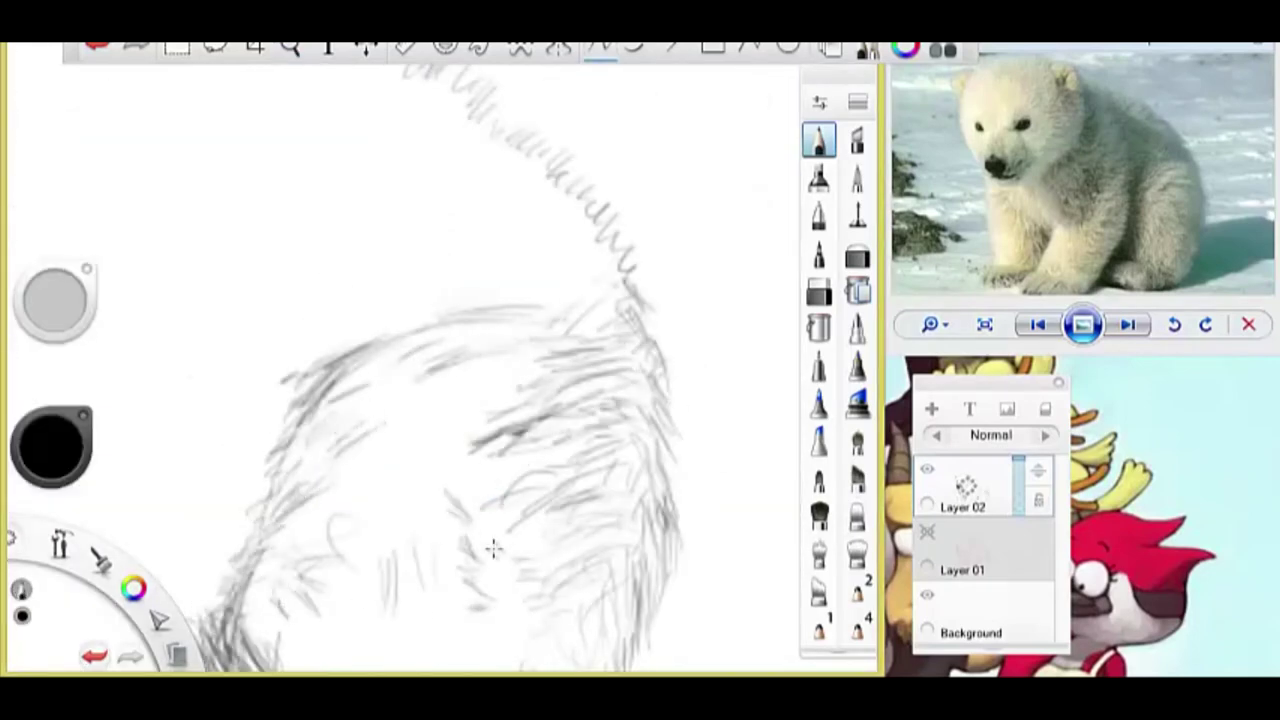
left_click_drag(485, 435, 425, 480)
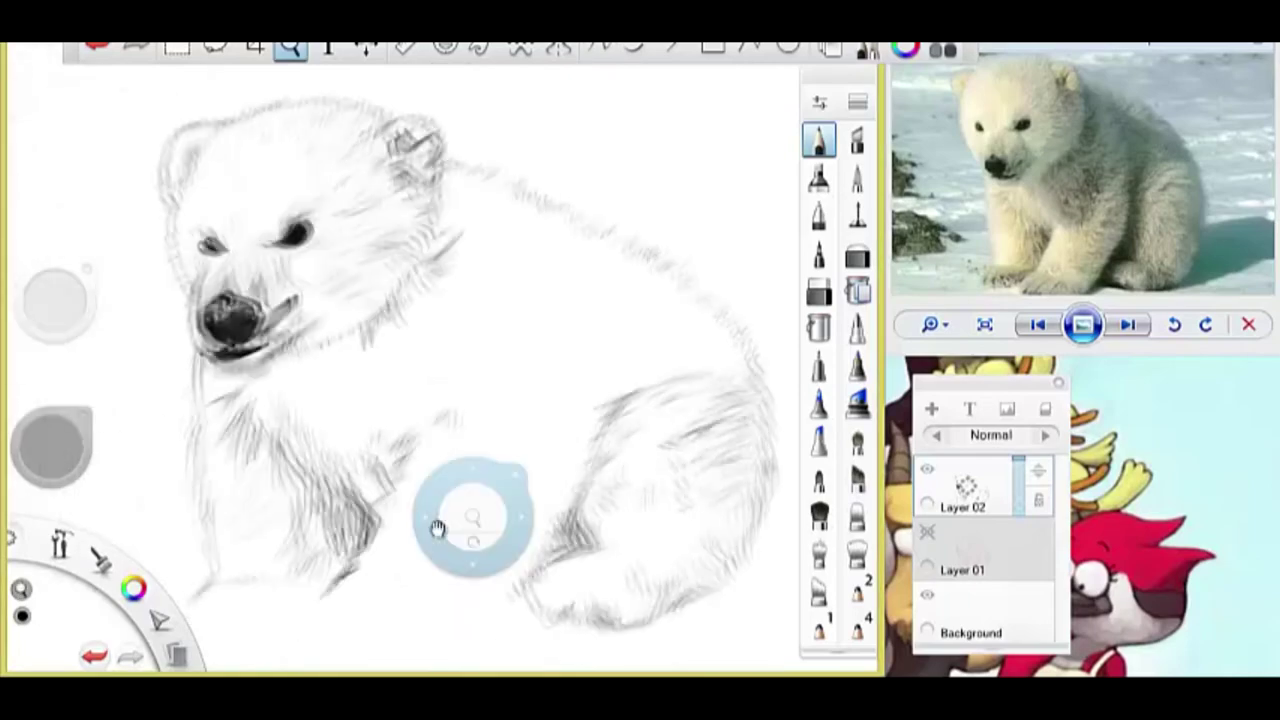
- Draw the front paws with toes, outline the nearer front leg, and add light fur along the bear's side
mouse_move(471, 520)
left_mouse_down()
mouse_move(405, 478)
mouse_move(490, 400)
mouse_move(410, 450)
left_mouse_up()
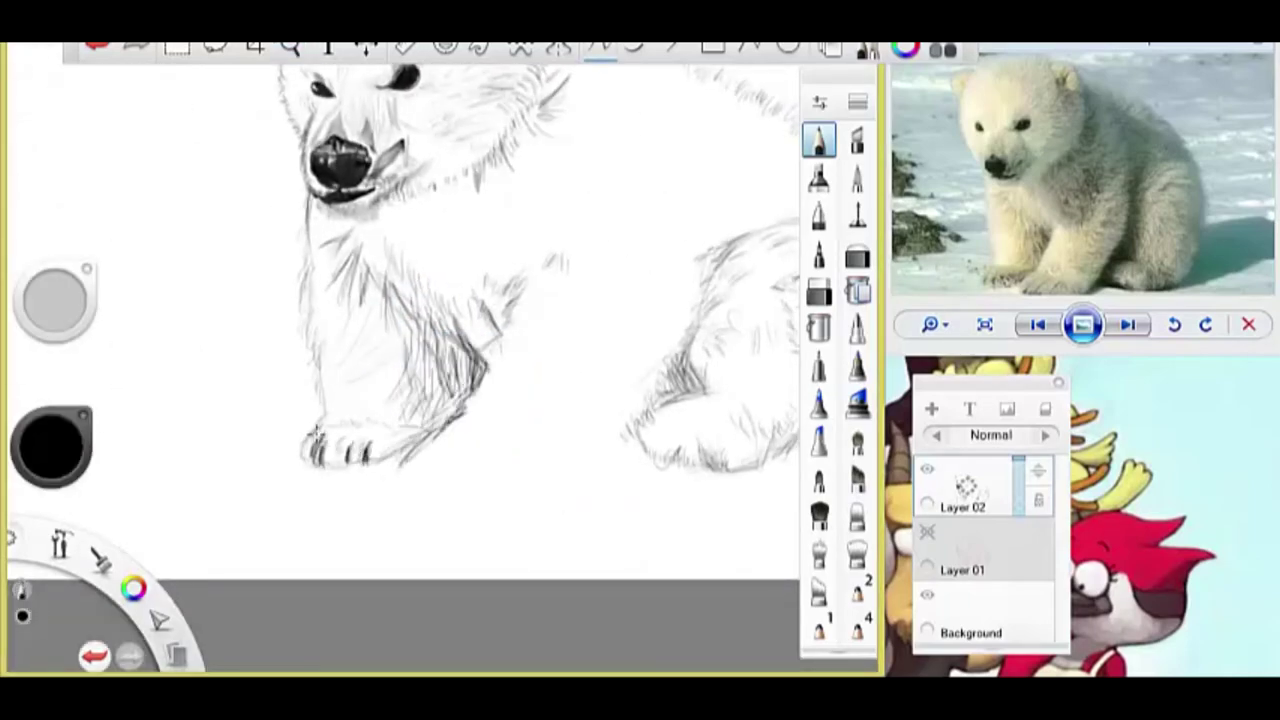
left_click_drag(703, 228, 598, 455)
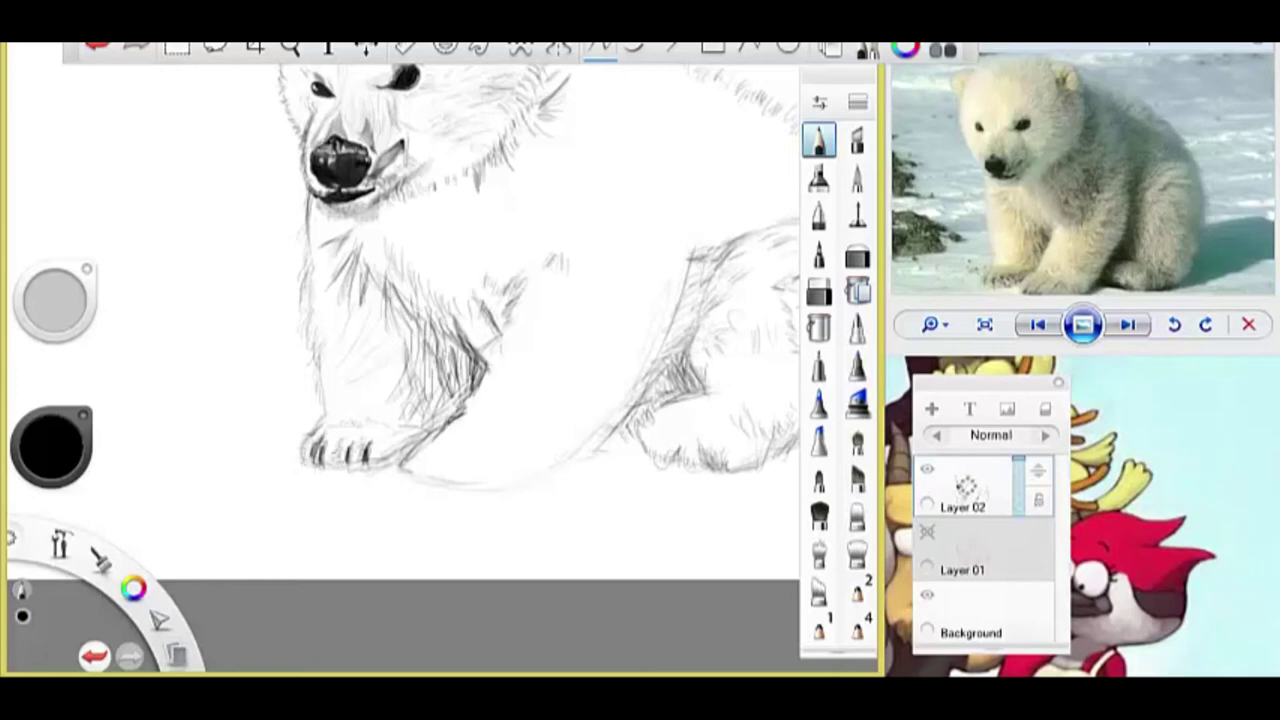
left_click_drag(607, 220, 577, 330)
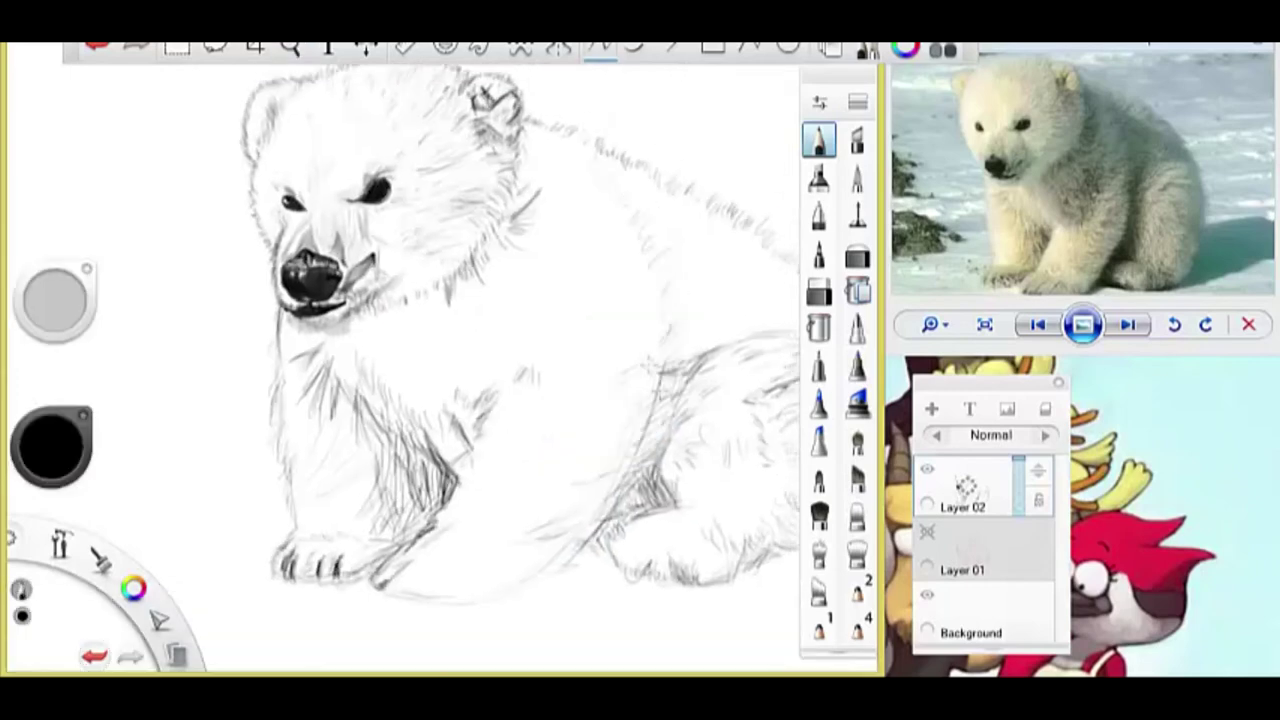
left_click_drag(548, 574, 305, 490)
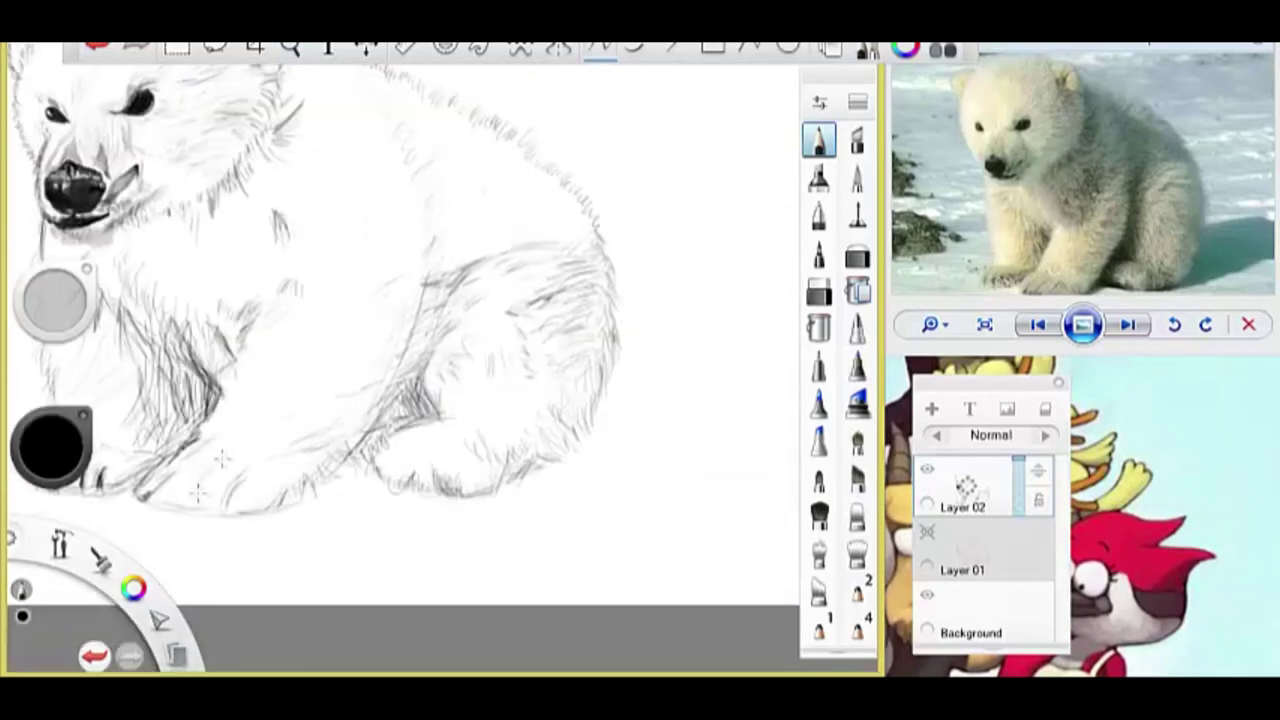
left_click_drag(190, 500, 486, 348)
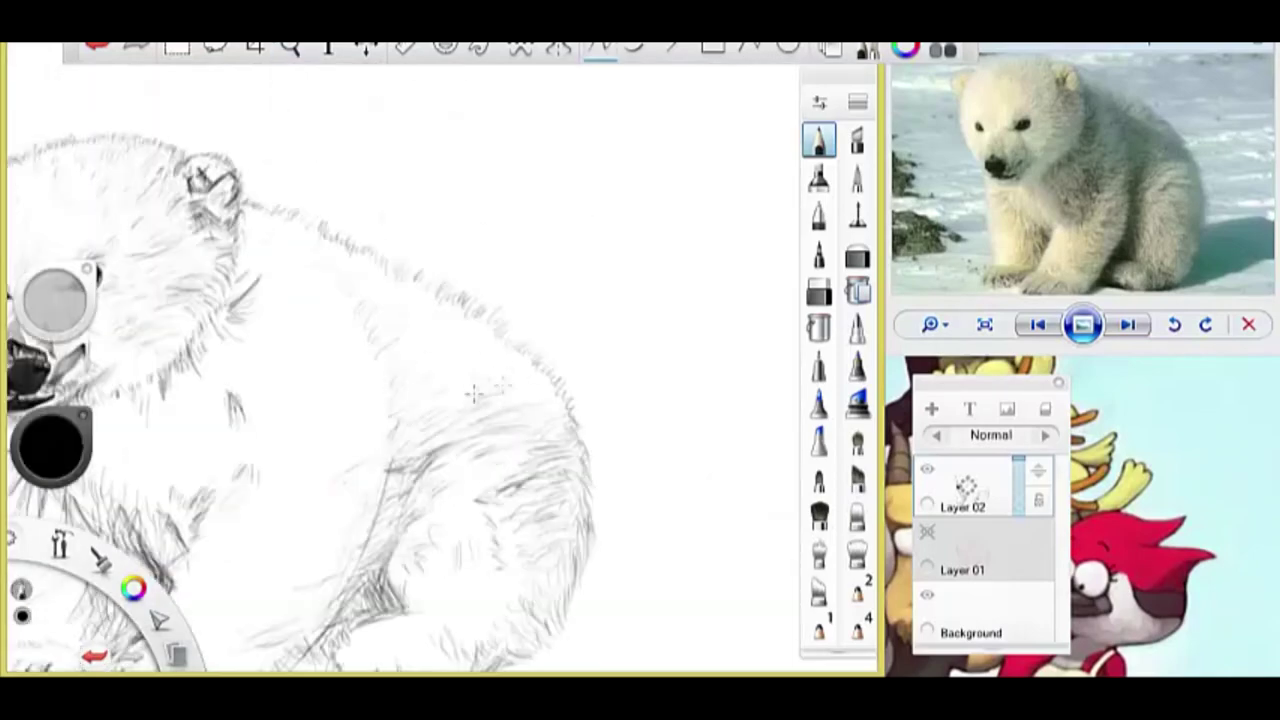
- Draw long fur strokes down the neck and chest beneath the jaw and behind the cheek
left_click_drag(250, 270, 240, 470)
left_click_drag(225, 310, 195, 480)
mouse_move(314, 357)
left_mouse_down()
mouse_move(300, 380)
mouse_move(358, 320)
left_mouse_up()
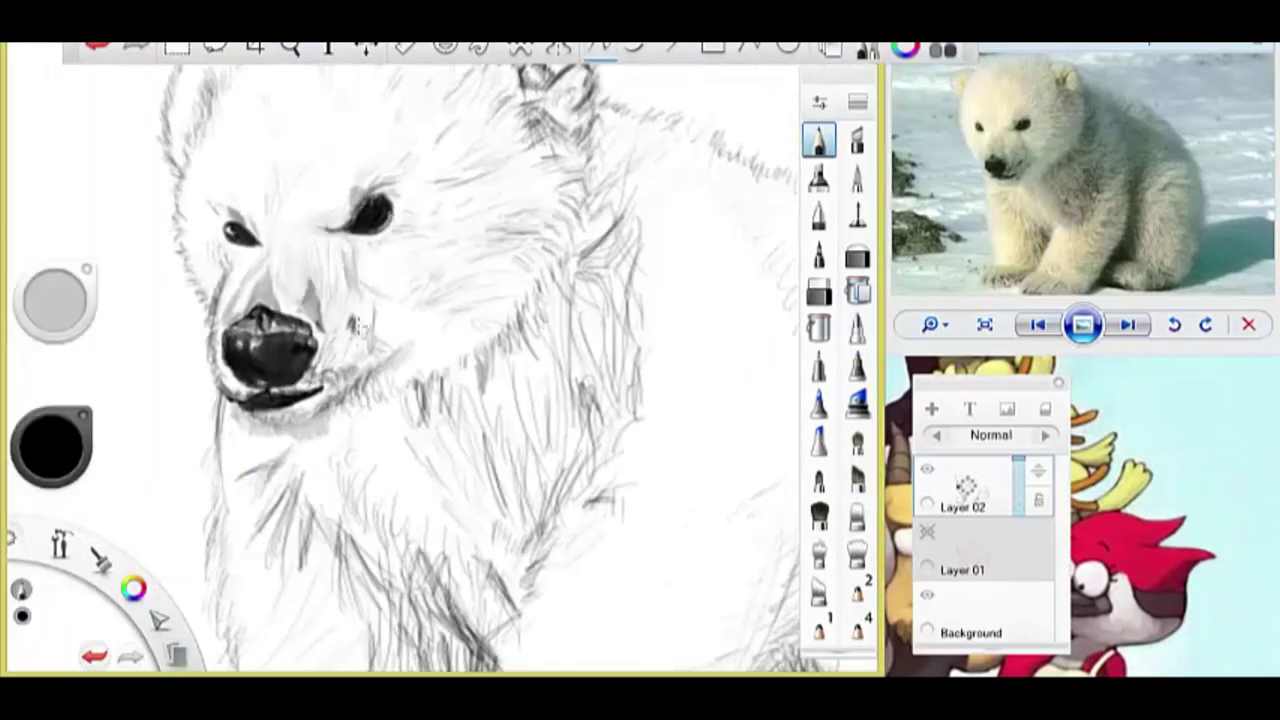
left_click_drag(300, 520, 300, 294)
left_click_drag(400, 400, 250, 250)
- Sign the drawing below the hind paw with the artist's name and a small crown, redo the faulty strokes, and date it 5.10.14
left_click(818, 215)
left_click_drag(410, 330, 400, 455)
left_click_drag(482, 360, 566, 428)
left_click_drag(455, 365, 465, 385)
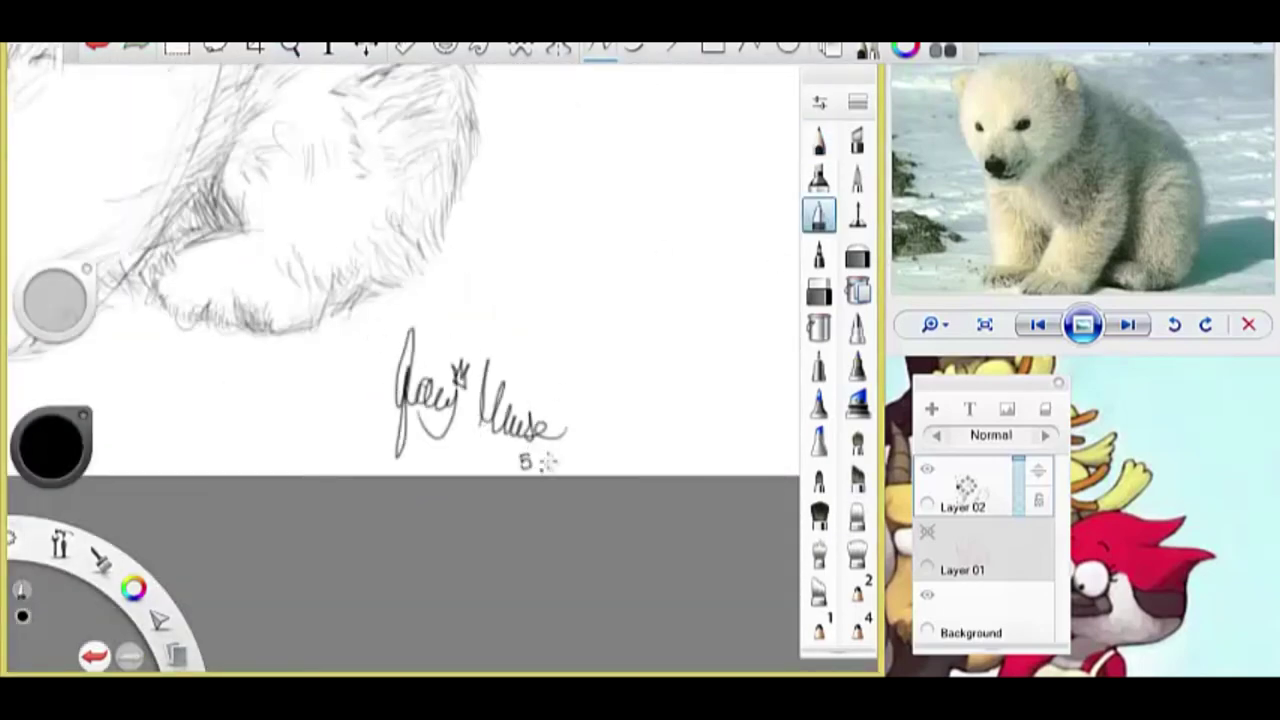
key("ctrl+z")
key("ctrl+z")
key("ctrl+z")
key("ctrl+z")
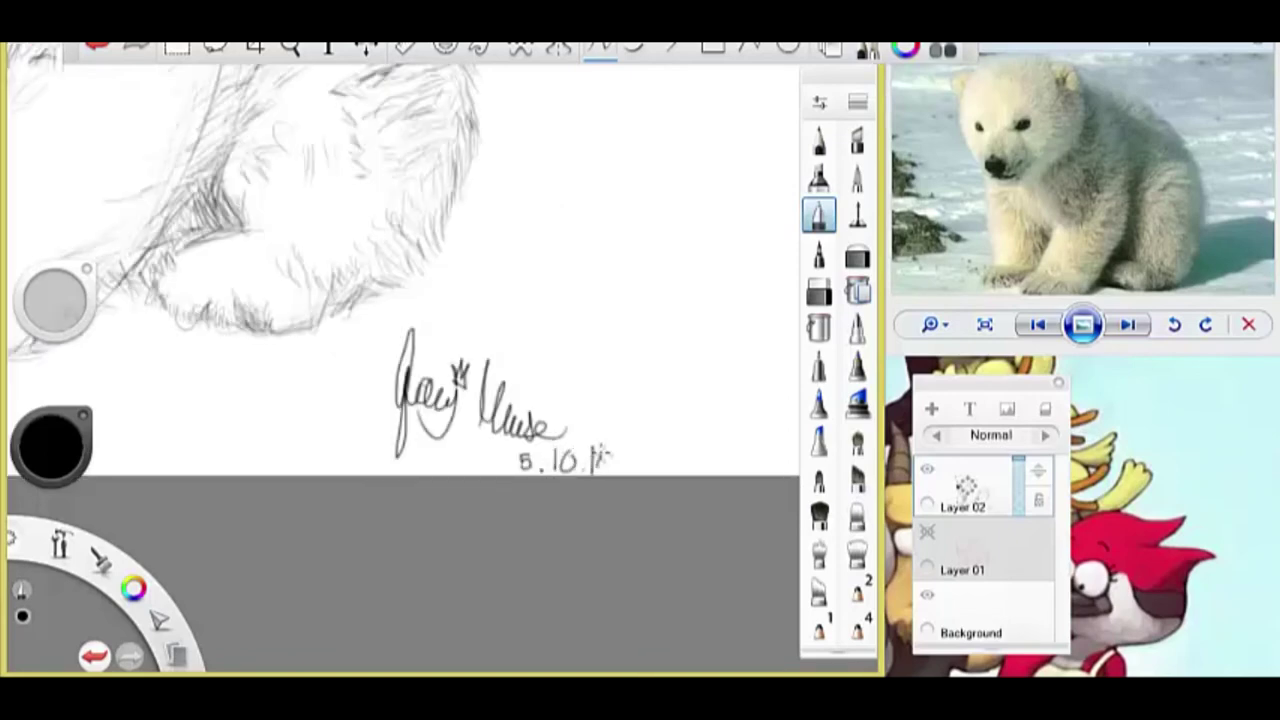
scroll(513, 527, "down", 4)
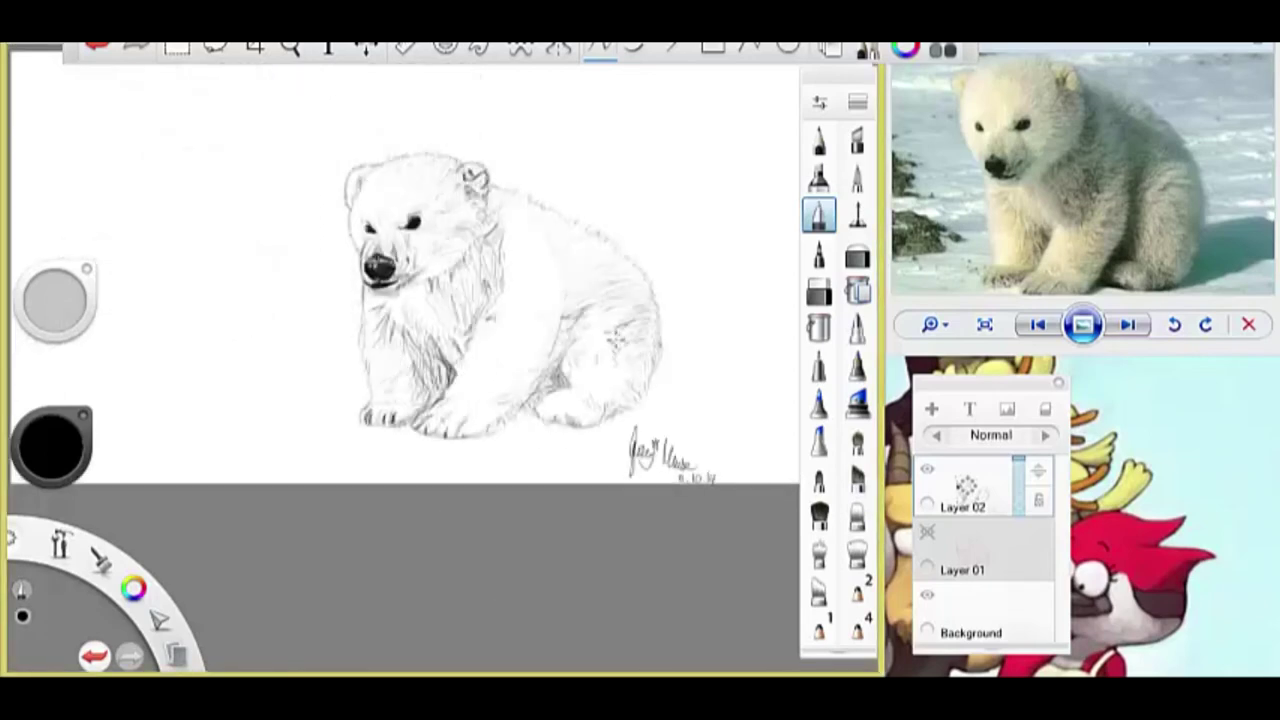
- Erase the grey shading on the bridge of the muzzle directly above the nose
left_click_drag(820, 68, 838, 84)
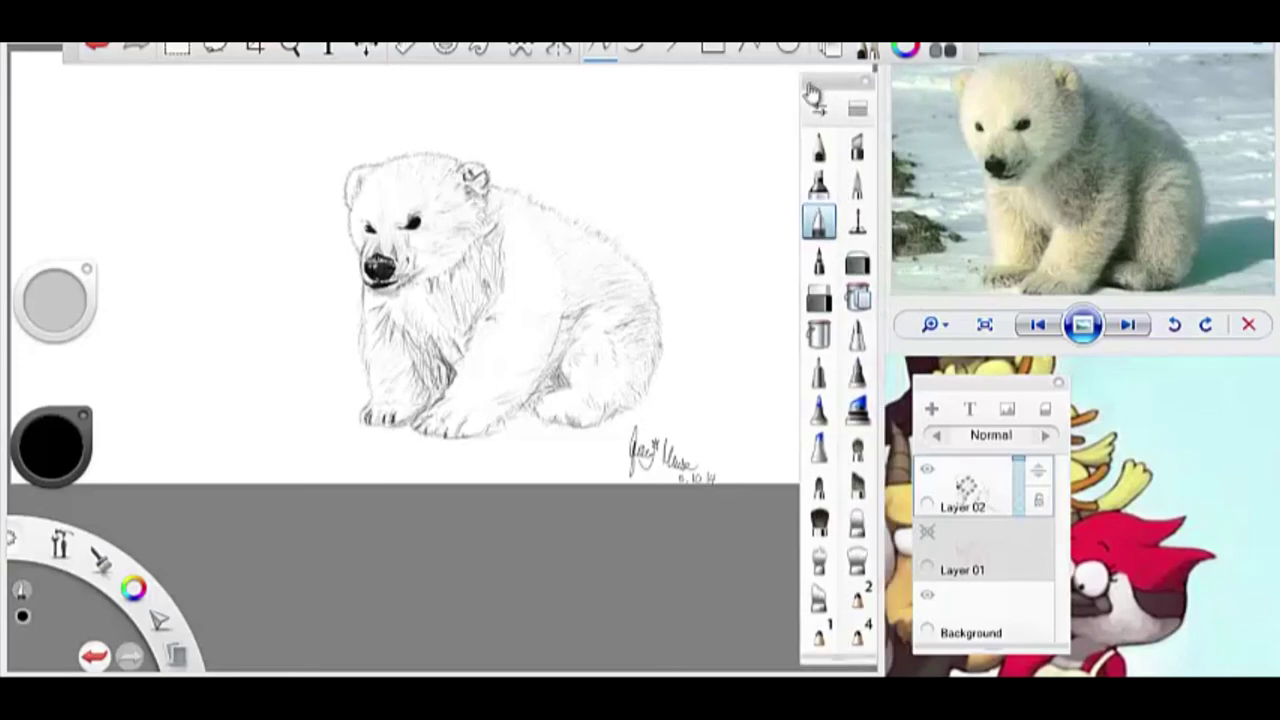
key("space")
left_click_drag(371, 286, 335, 375)
scroll(334, 372, "up", 10)
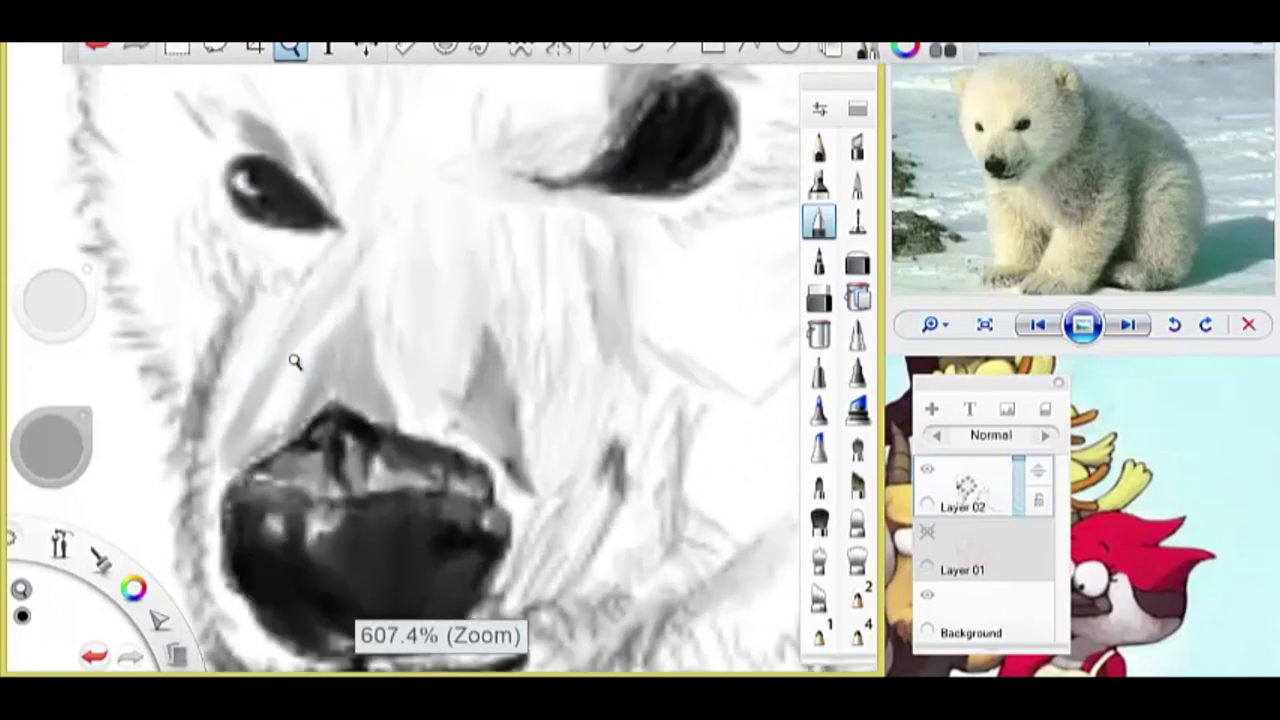
key("space")
left_click_drag(306, 277, 374, 249)
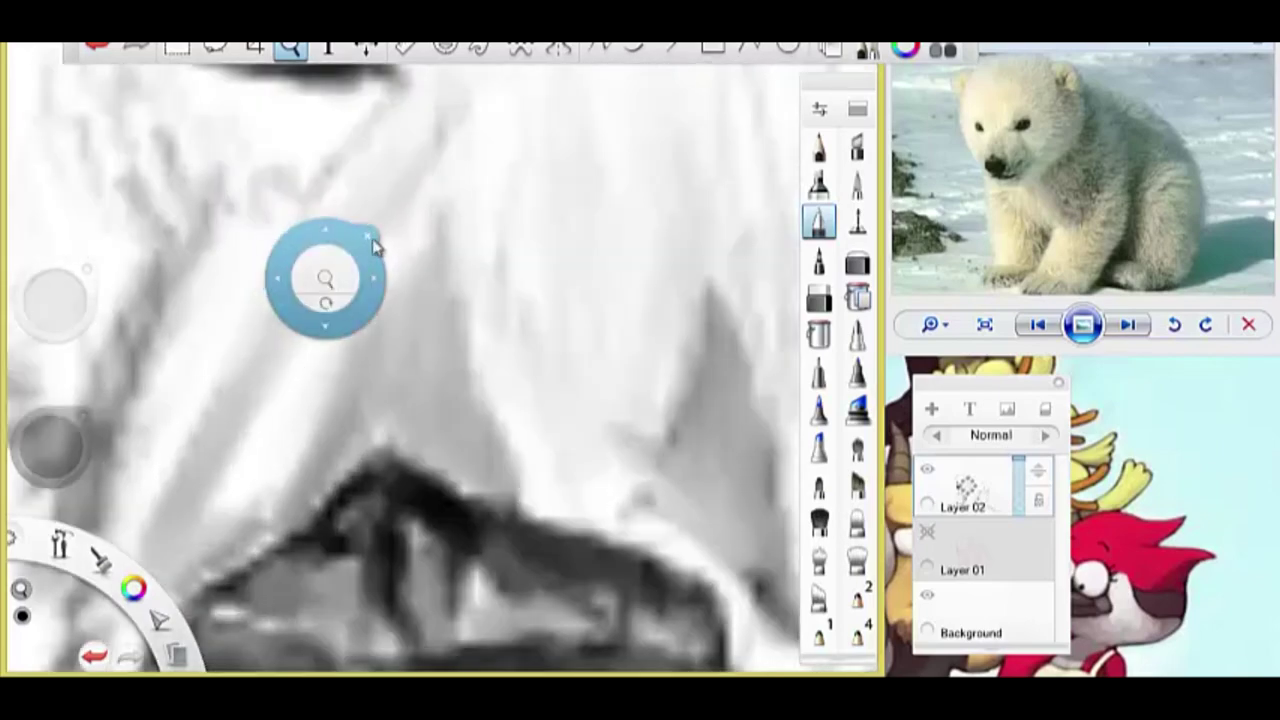
mouse_move(443, 249)
left_mouse_down()
mouse_move(450, 340)
mouse_move(495, 480)
mouse_move(420, 380)
mouse_move(445, 375)
mouse_move(385, 350)
mouse_move(370, 450)
mouse_move(345, 430)
mouse_move(300, 490)
mouse_move(250, 520)
mouse_move(255, 530)
left_mouse_up()
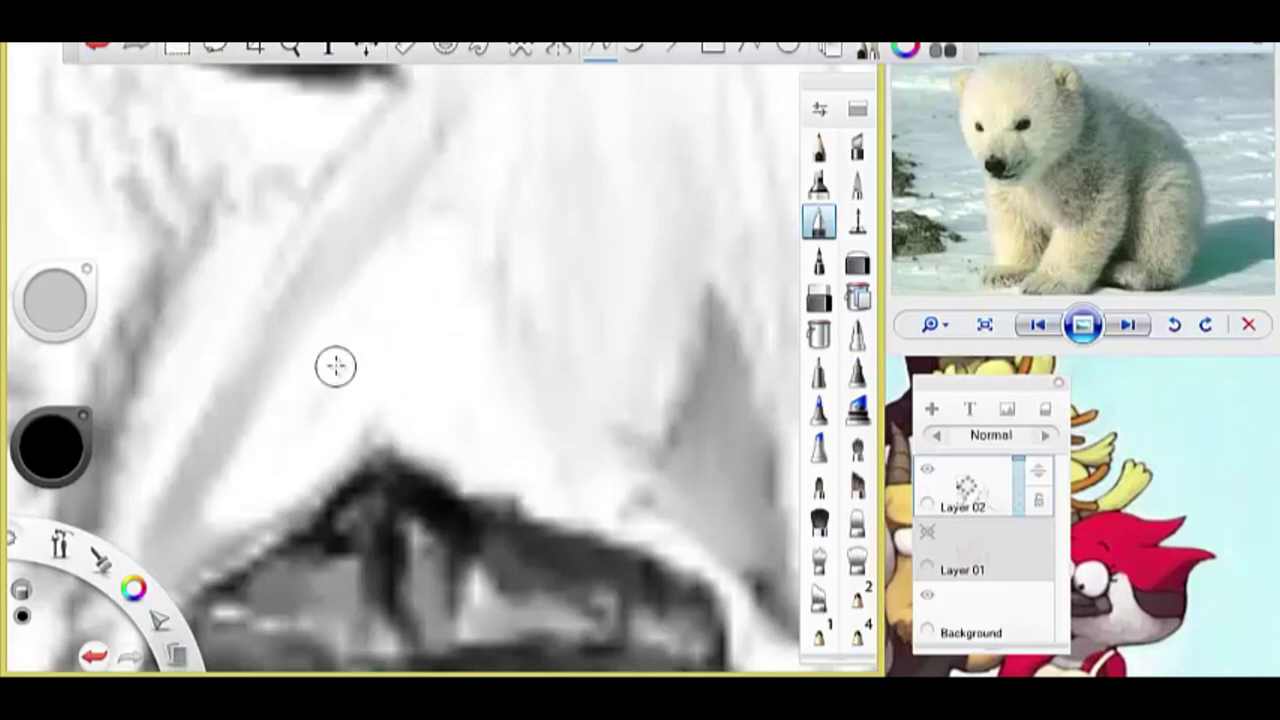
- Undo the stray grey mark beside the nose and draw fine pencil fur strokes over the erased area above it
left_click_drag(234, 486, 266, 486)
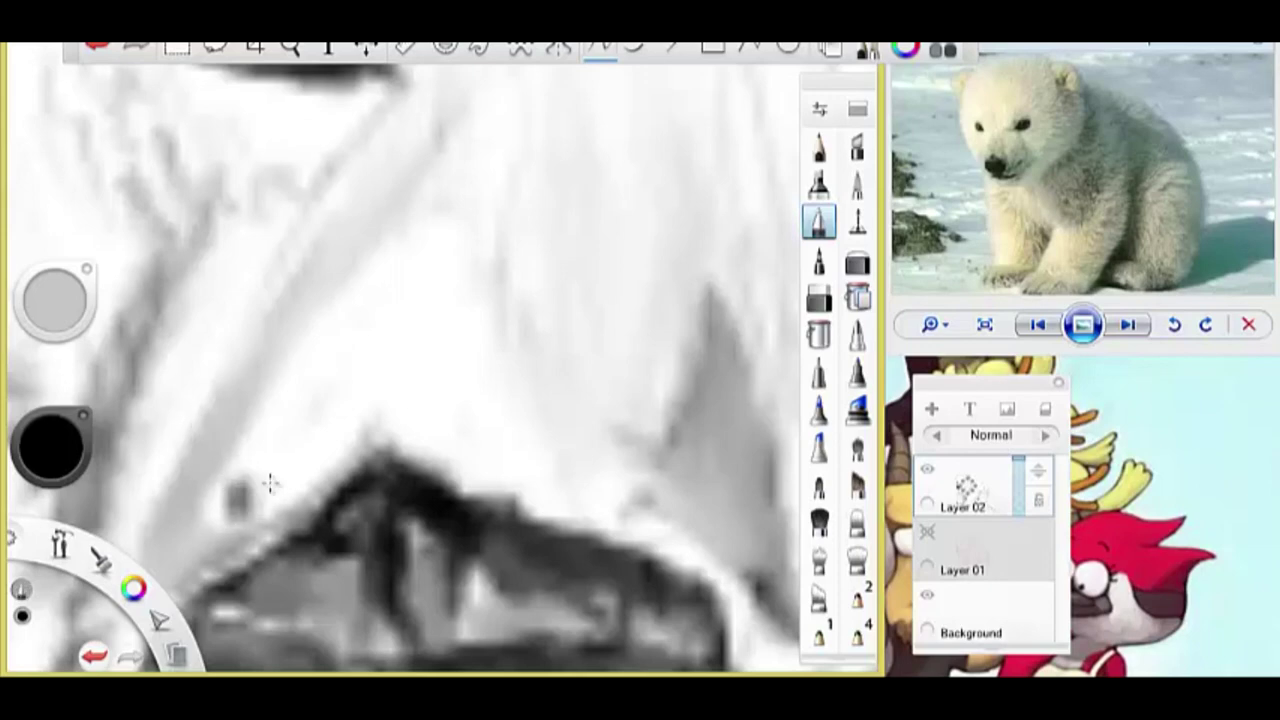
left_click(97, 47)
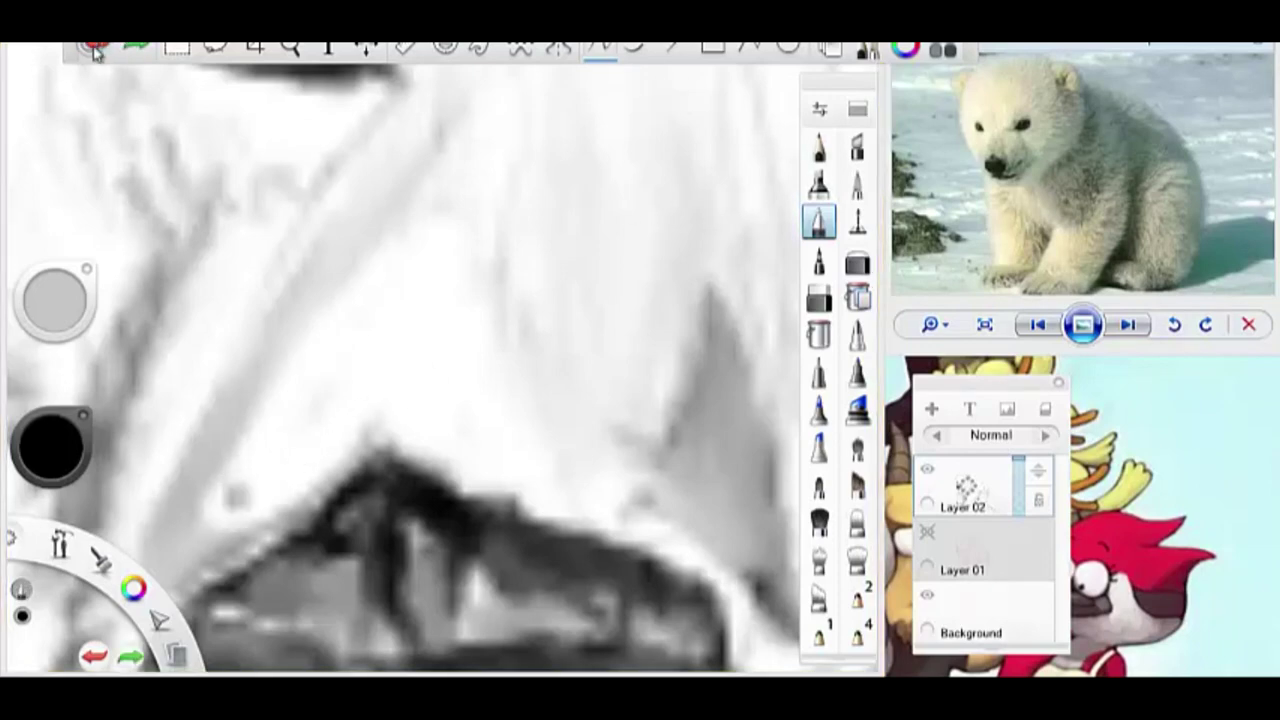
left_click(818, 148)
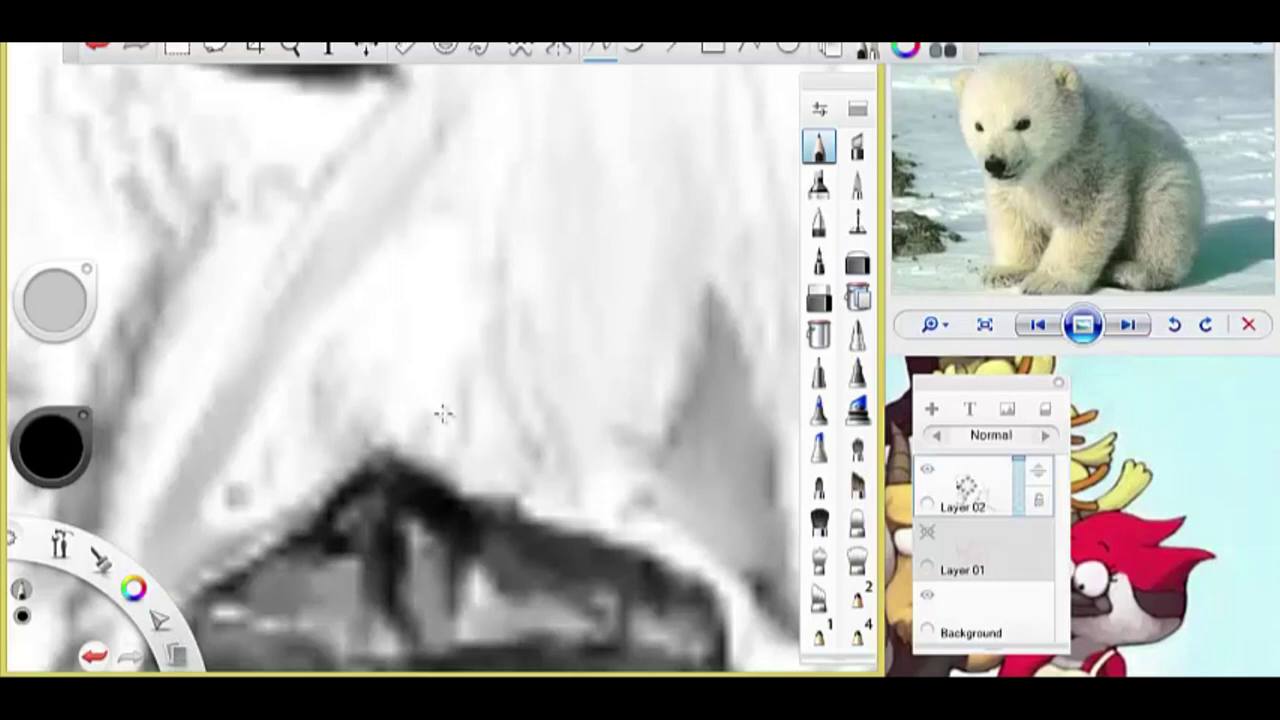
left_click_drag(340, 370, 430, 172)
mouse_move(420, 292)
left_mouse_down()
mouse_move(445, 188)
mouse_move(466, 394)
left_mouse_up()
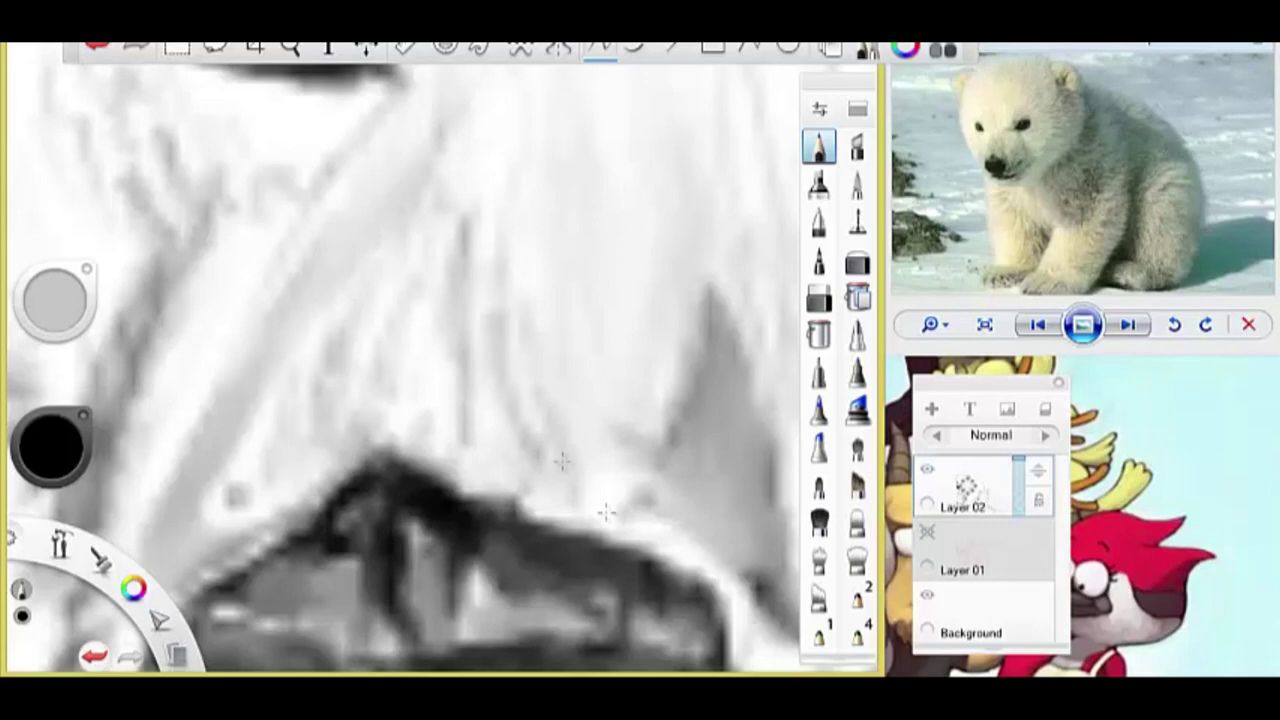